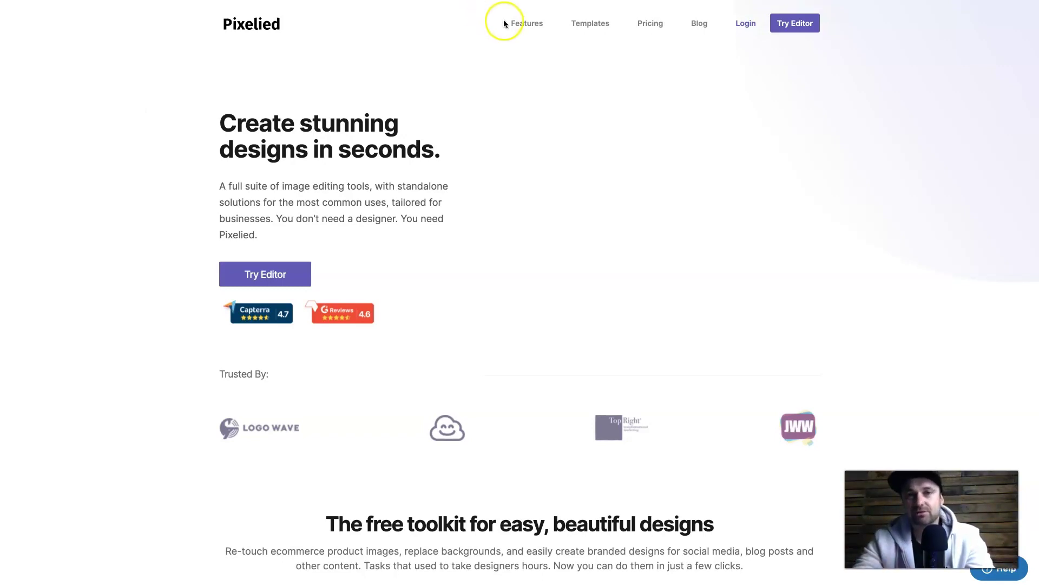
Browse Pixelied's Features page through all its feature cards, then move on to Pricing
left_click(523, 24)
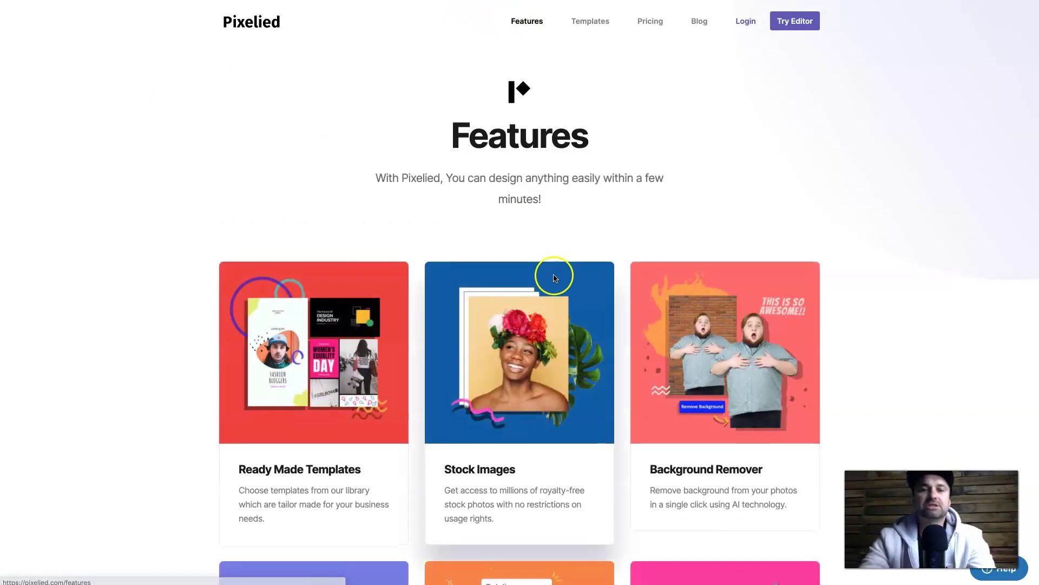
scroll(552, 274, "down", 3)
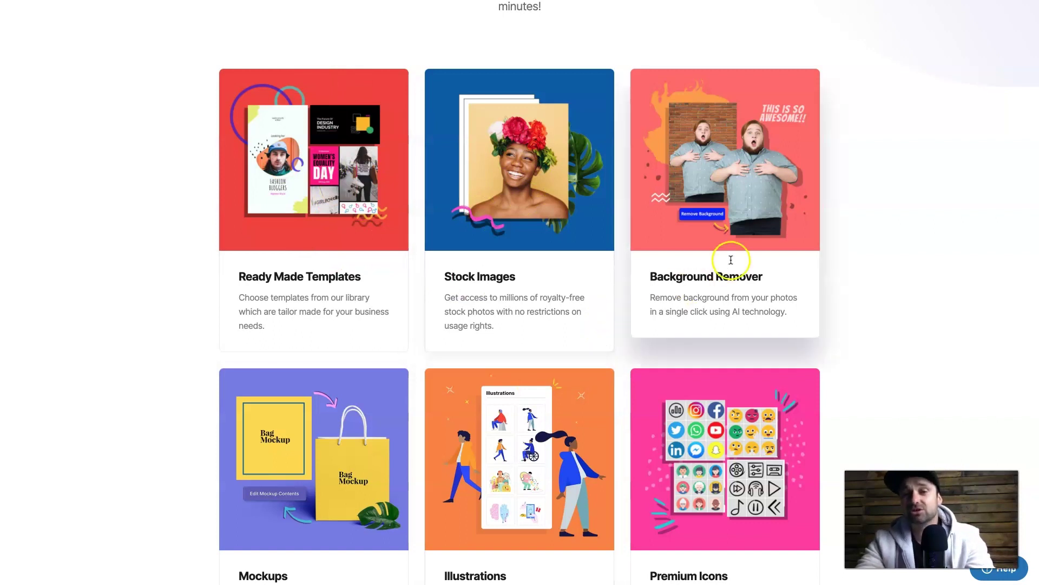
scroll(731, 163, "down", 2)
scroll(661, 162, "down", 4)
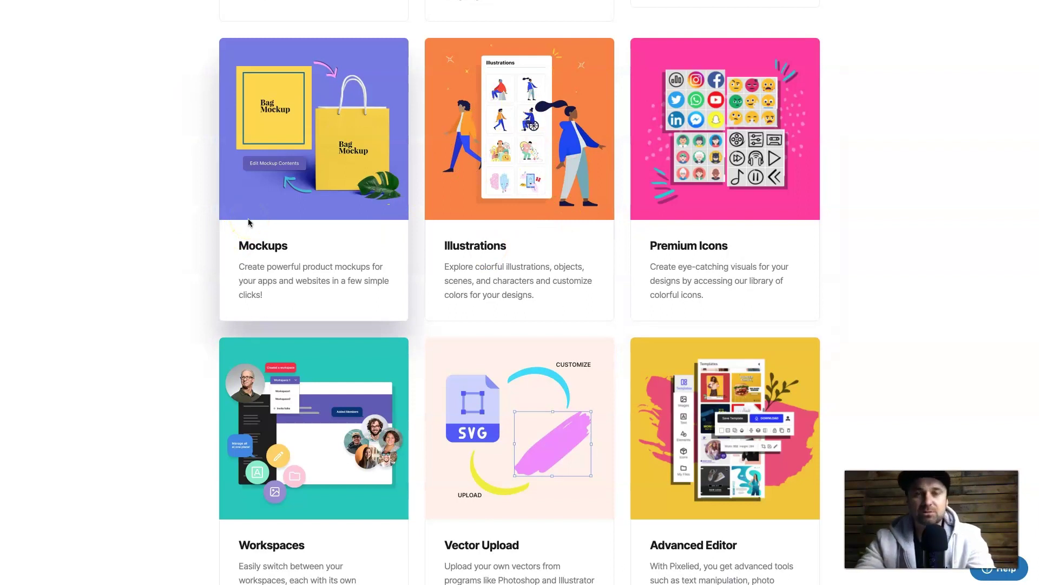
scroll(248, 222, "down", 4)
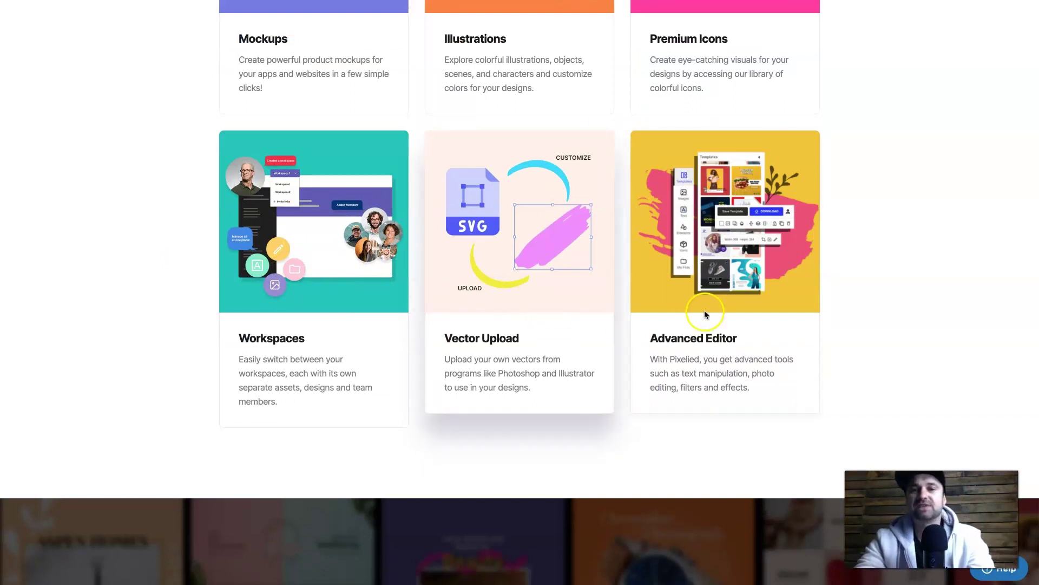
scroll(704, 311, "down", 11)
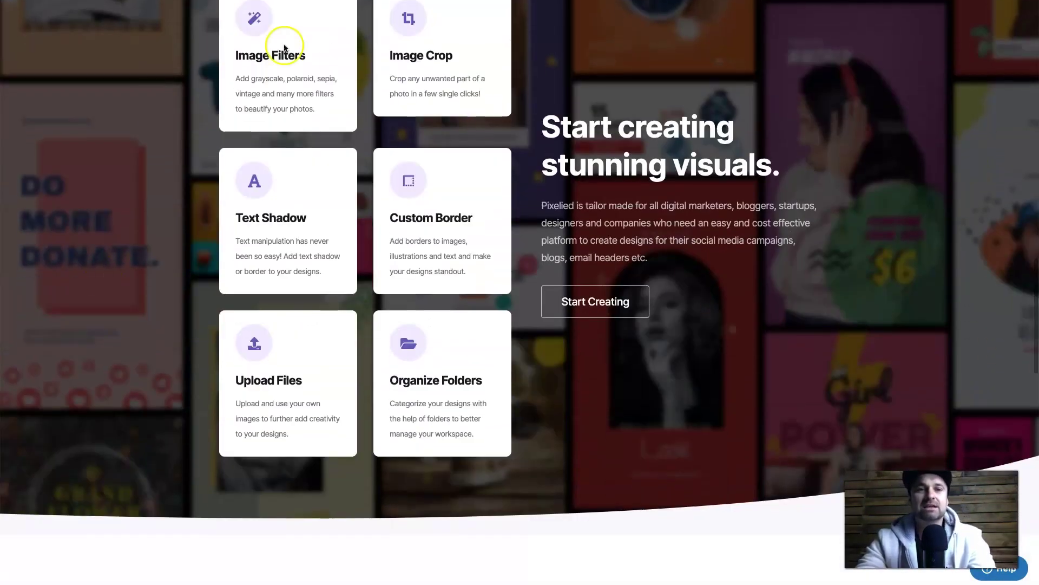
scroll(399, 235, "up", 1)
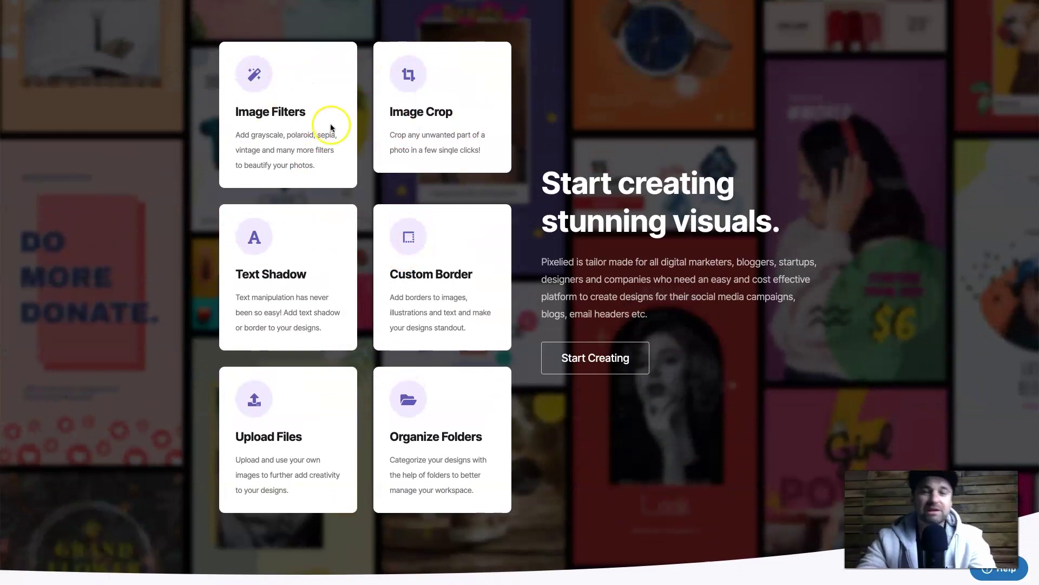
scroll(423, 211, "down", 10)
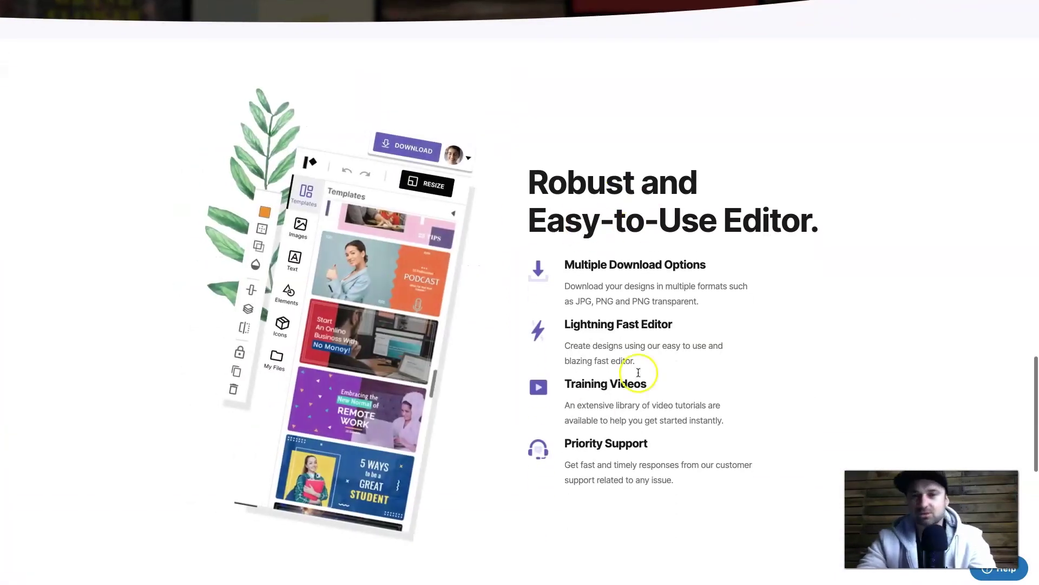
scroll(711, 303, "up", 20)
scroll(712, 307, "down", 1)
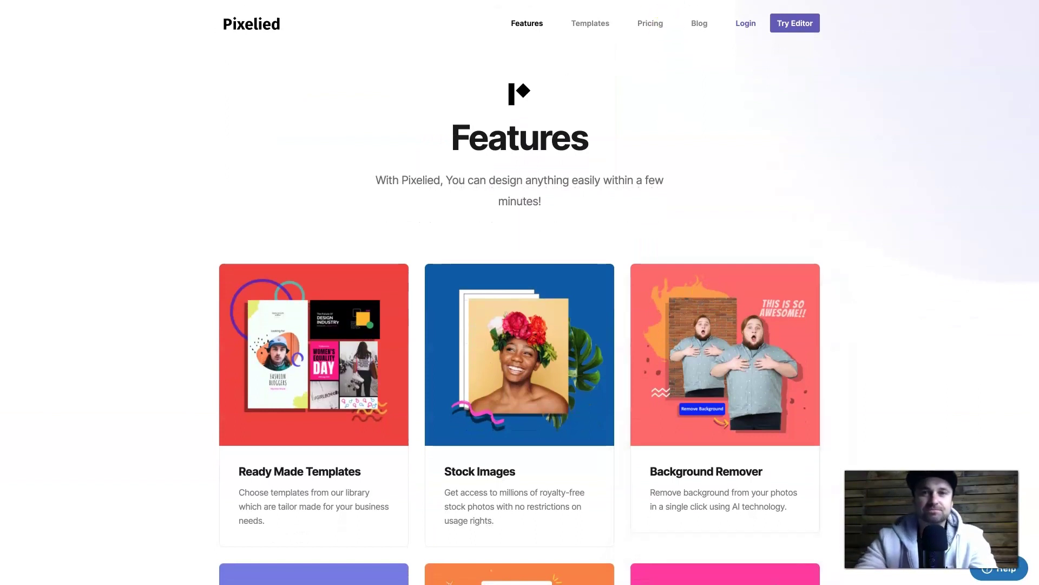
left_click(652, 22)
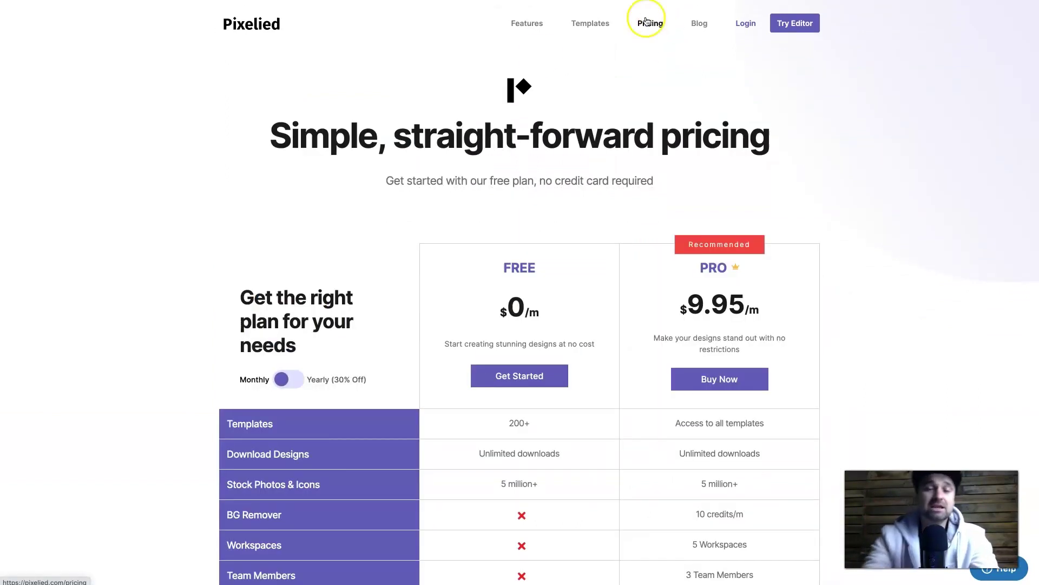
Scroll Pixelied's pricing comparison and open Canva's pricing page to compare
scroll(561, 239, "down", 4)
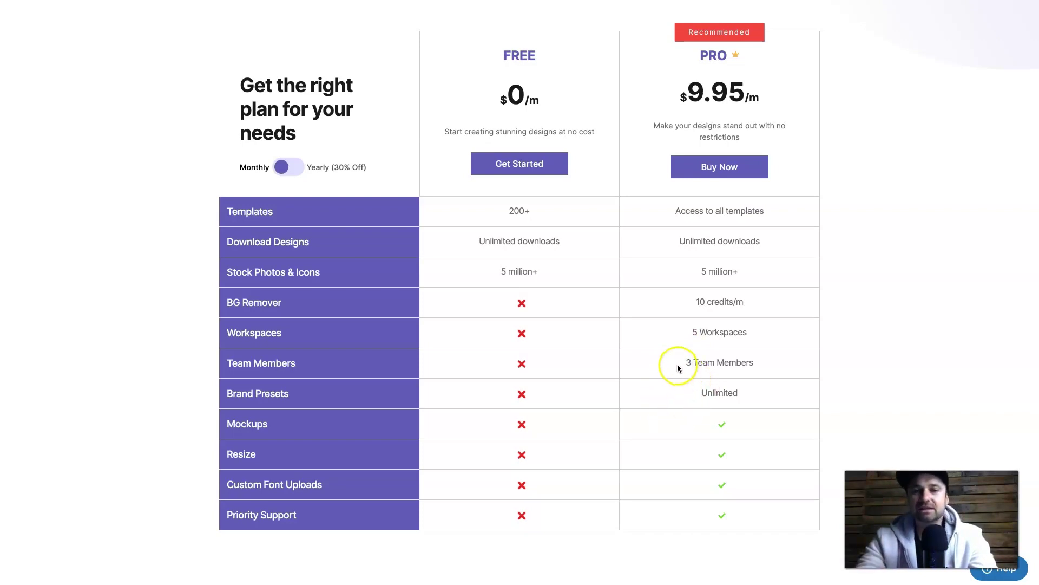
left_click(827, 387)
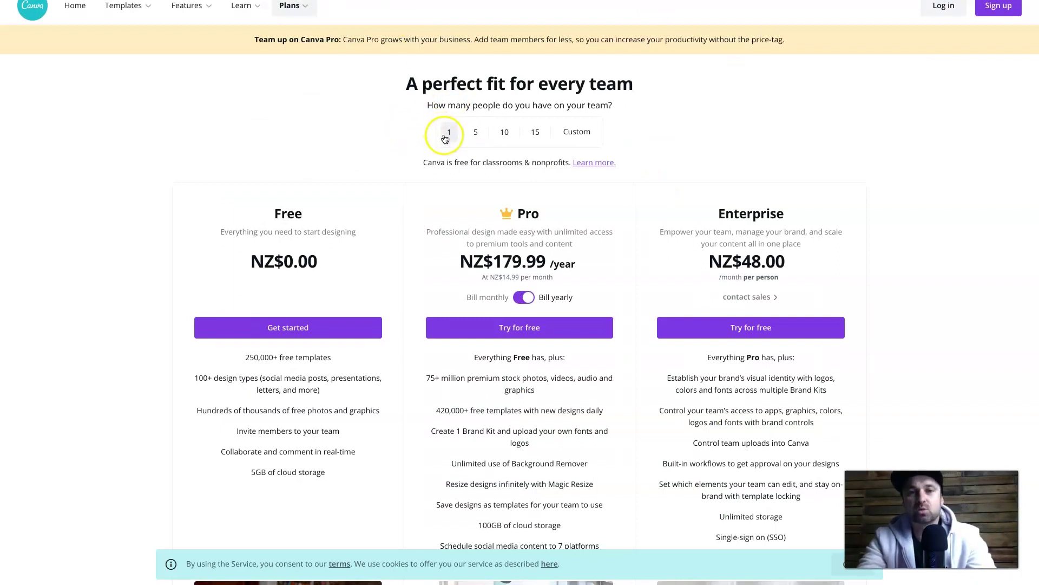
Show Canva Pro pricing billed monthly for a team of five
left_click(523, 297)
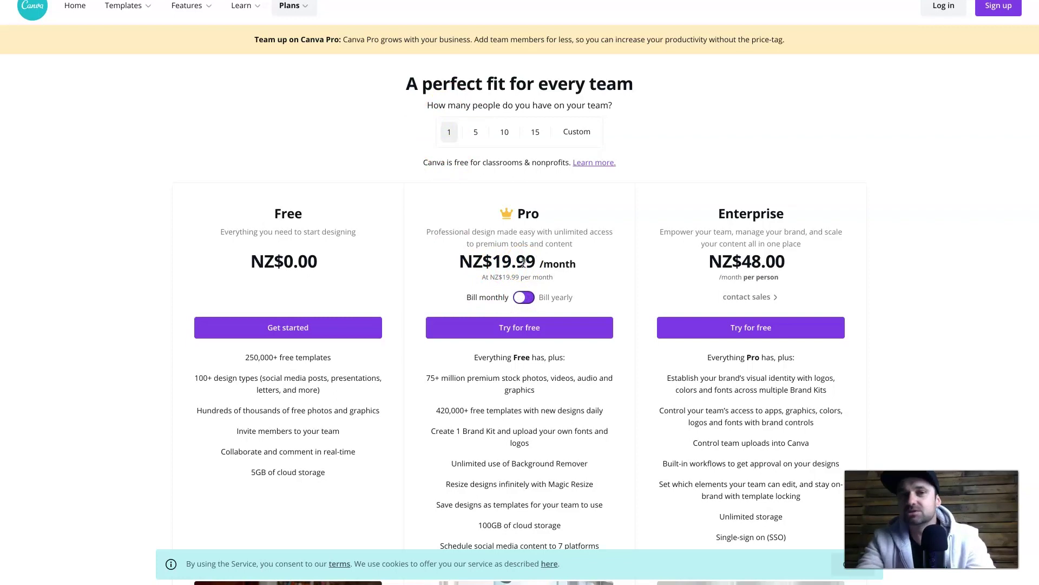
left_click(476, 132)
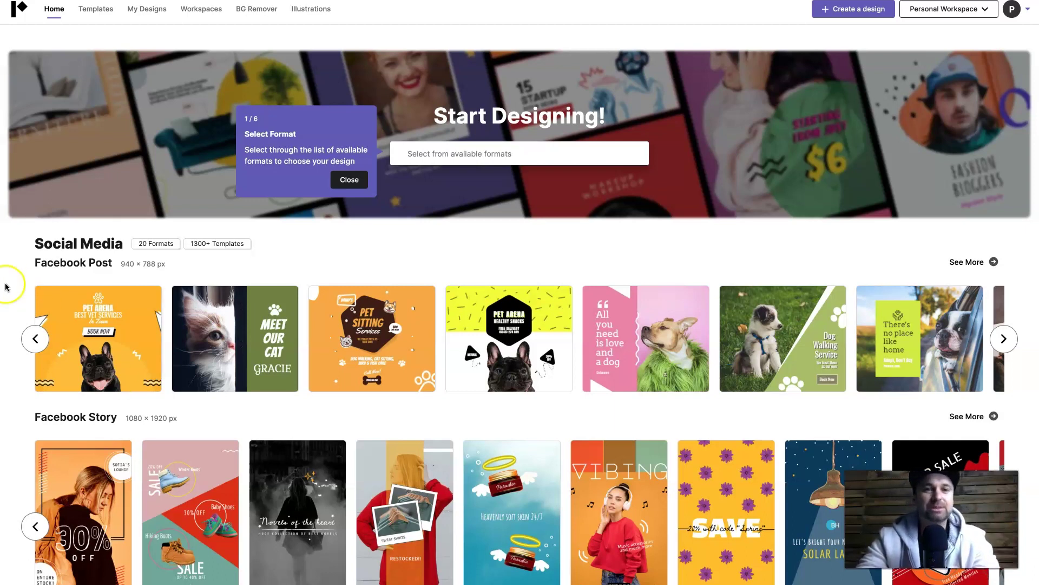
Dismiss the Select Format tour and scroll through the dashboard's template gallery
left_click(349, 179)
left_click(447, 207)
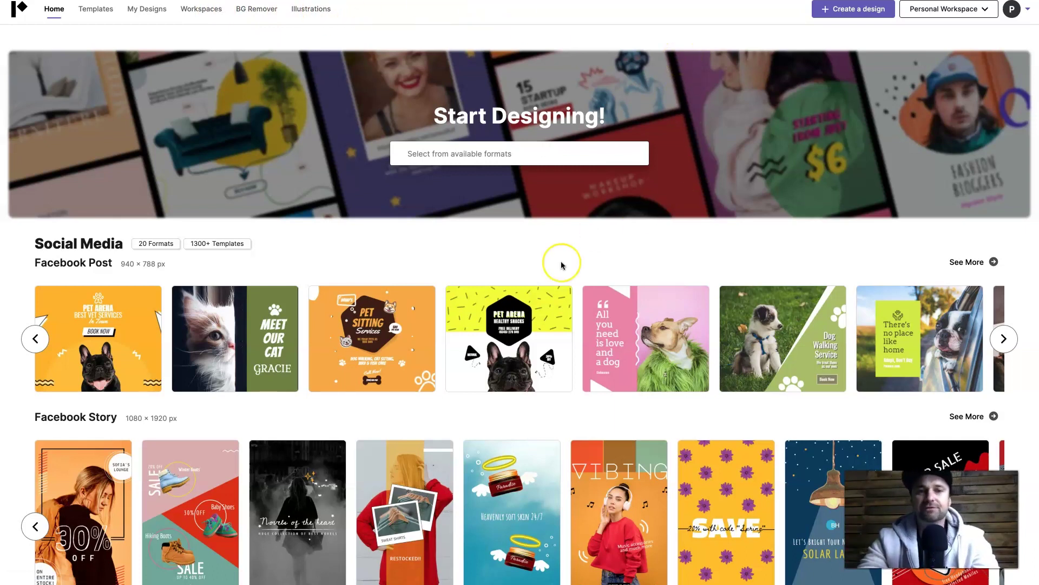
scroll(562, 263, "down", 3)
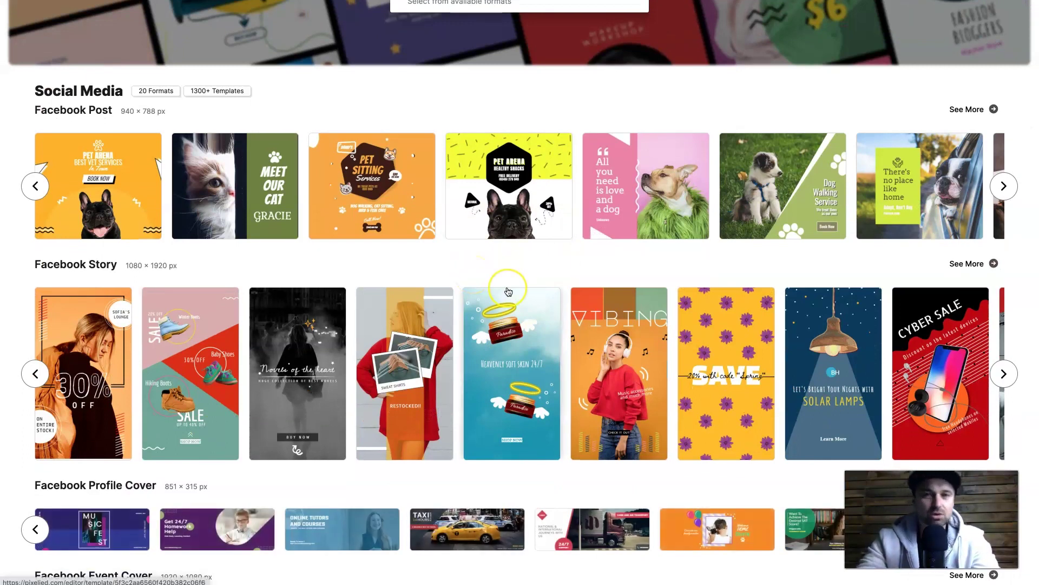
scroll(506, 290, "down", 5)
scroll(509, 292, "down", 9)
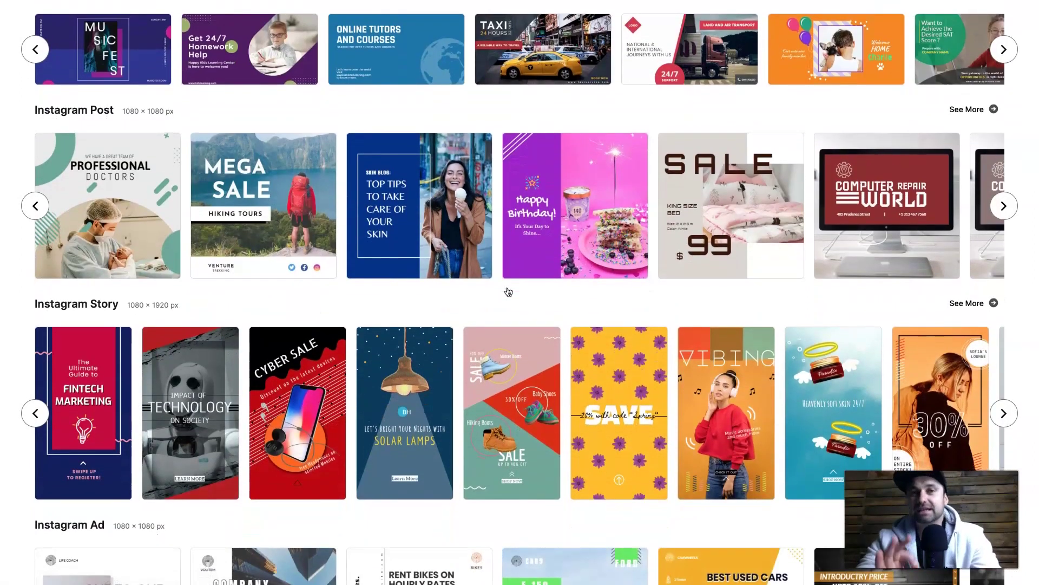
scroll(508, 292, "down", 16)
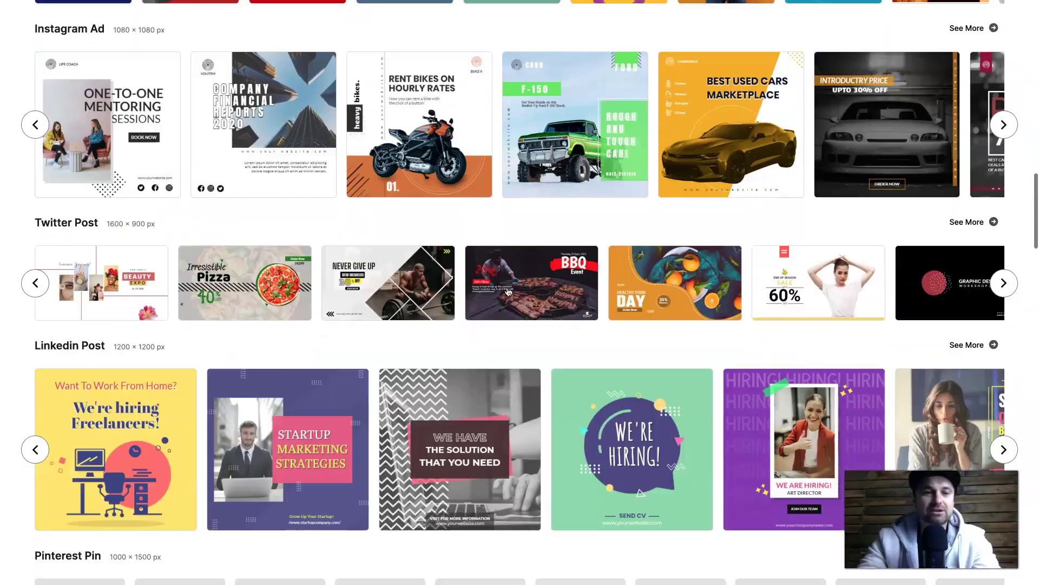
scroll(509, 292, "down", 7)
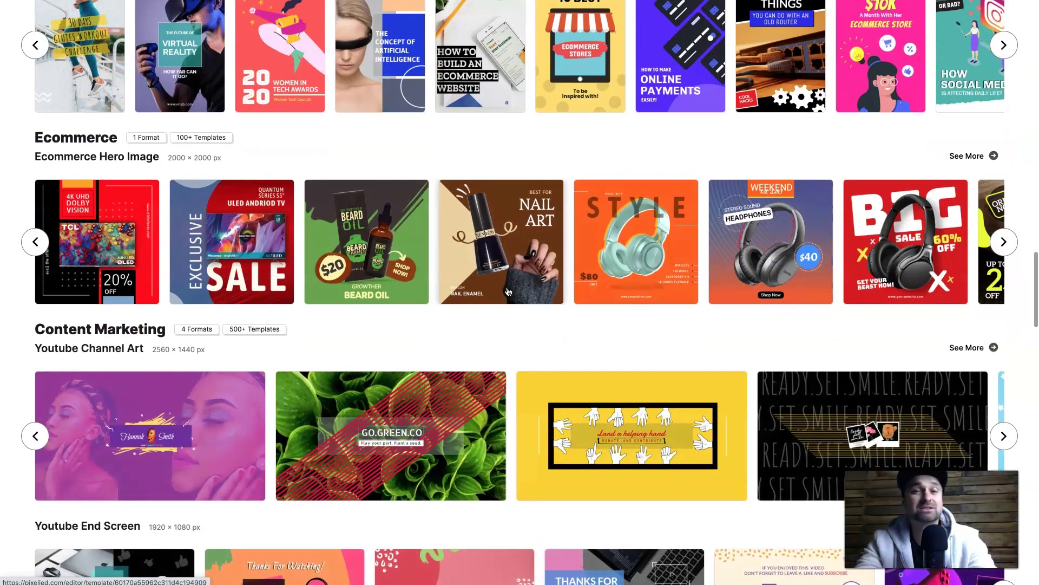
Scroll to the YouTube Thumbnails row and open the Start With Zero template
left_click(367, 257)
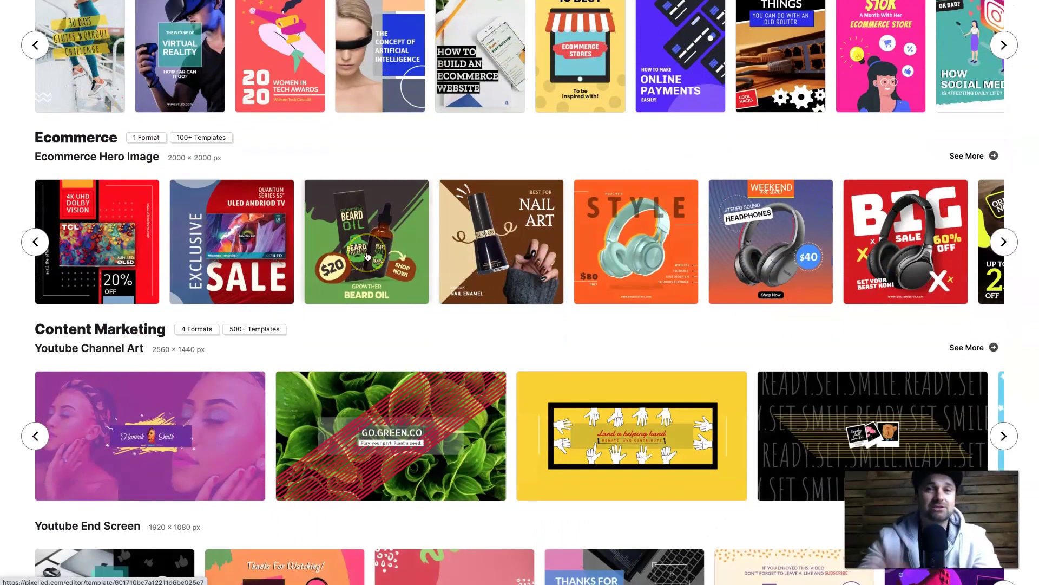
scroll(367, 257, "down", 3)
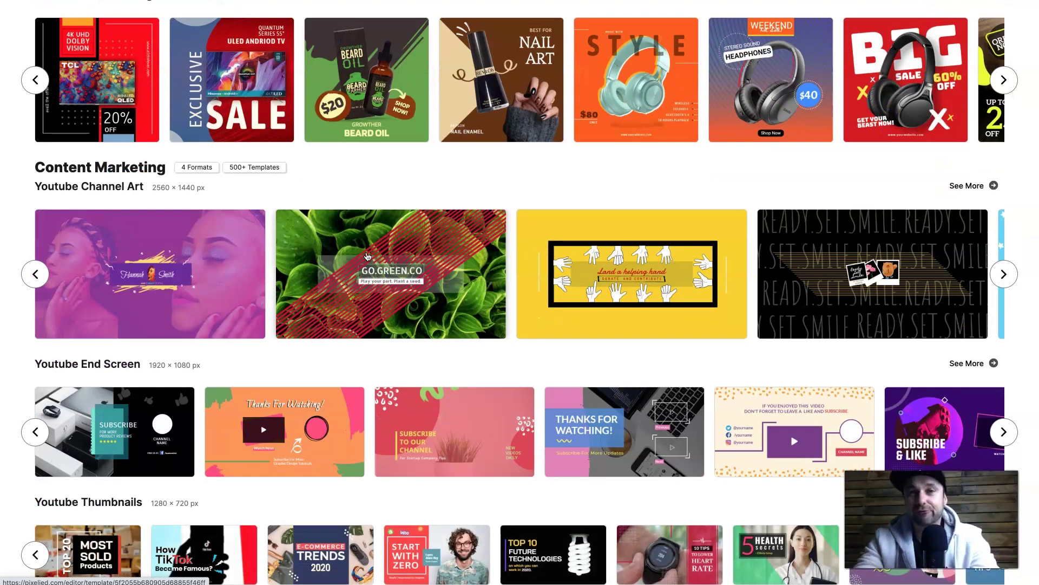
scroll(457, 313, "down", 3)
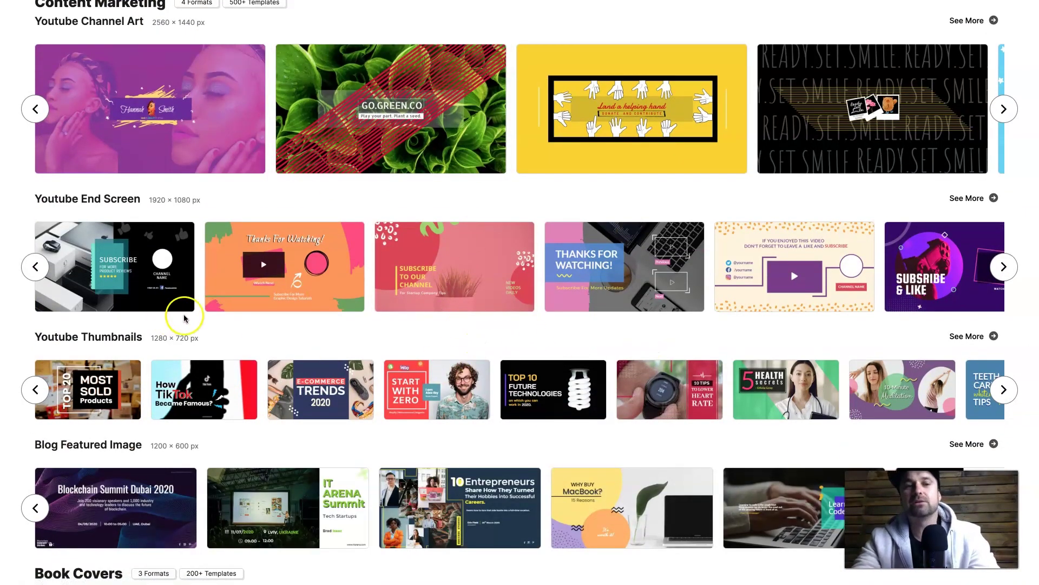
scroll(431, 383, "down", 1)
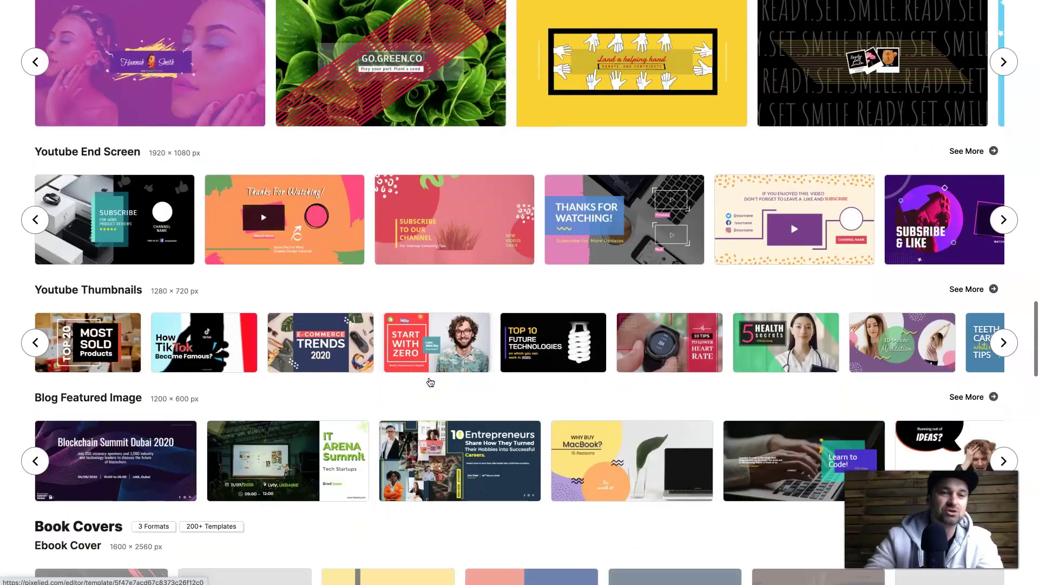
left_click(437, 356)
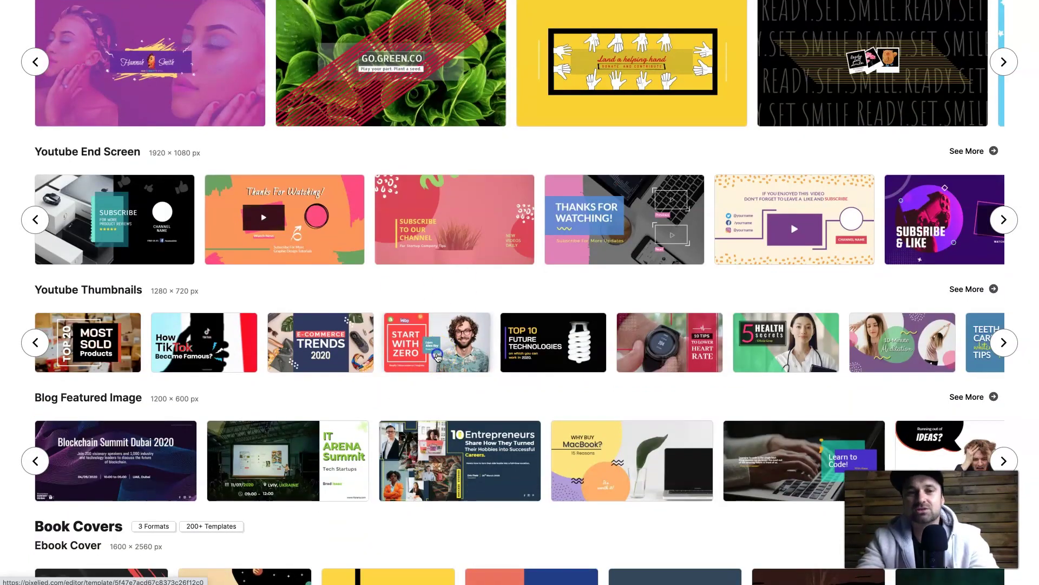
left_click(427, 337)
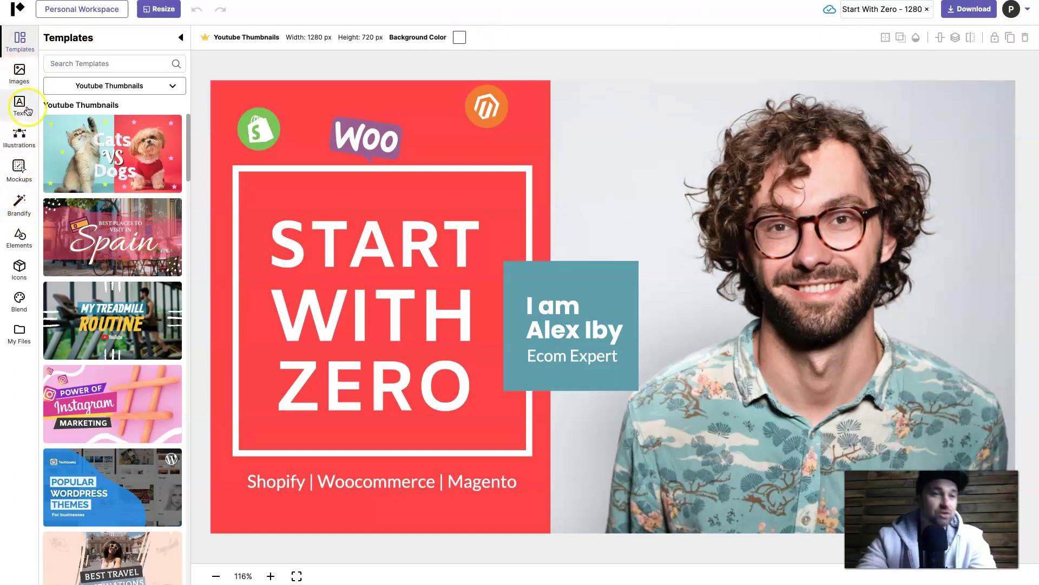
Browse the Illustrations and Mockups libraries, then show the Brandify panel
left_click(29, 142)
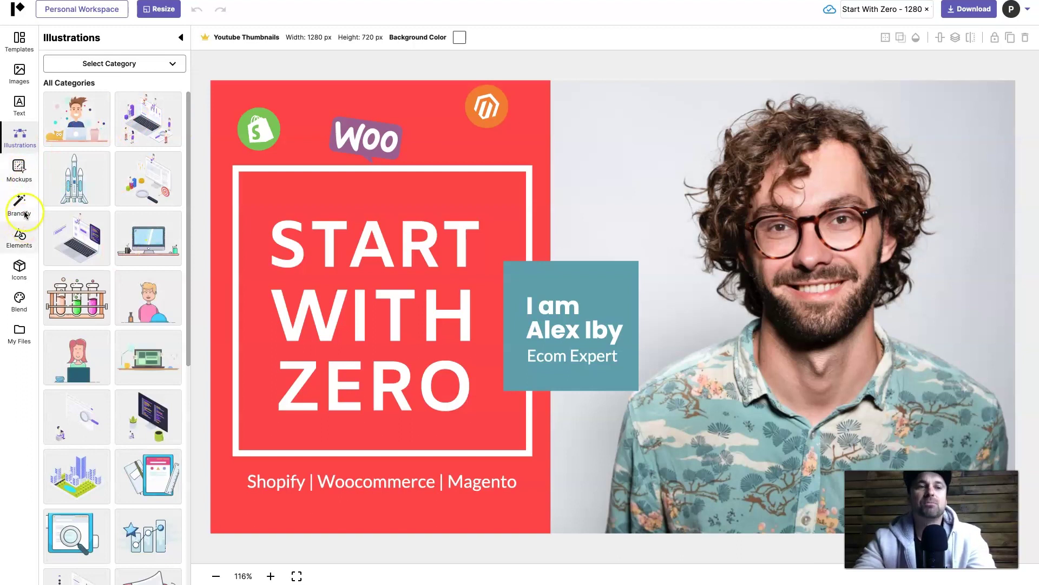
left_click(29, 177)
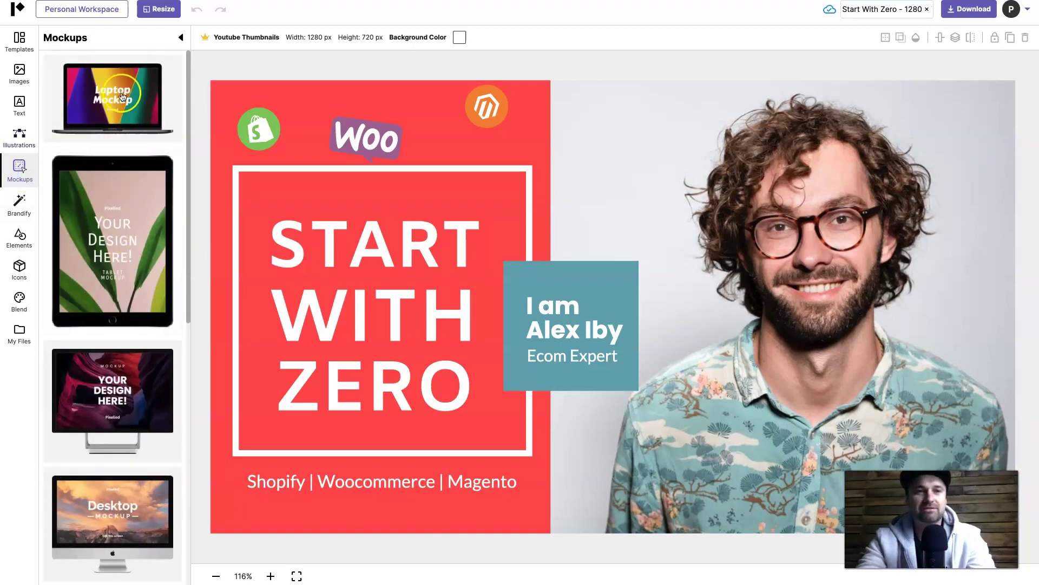
scroll(105, 298, "down", 1)
scroll(105, 297, "down", 10)
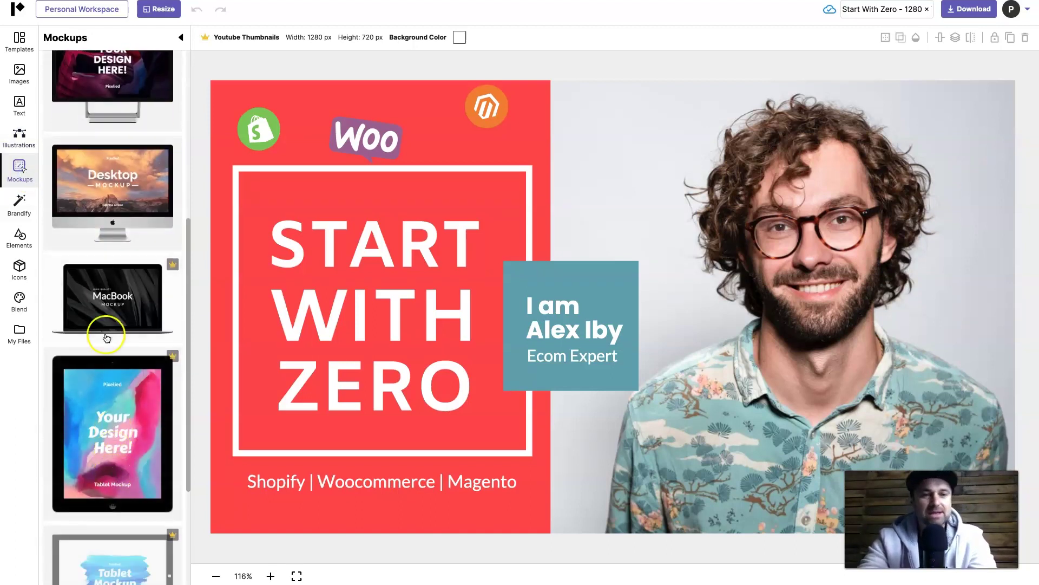
scroll(96, 514, "up", 10)
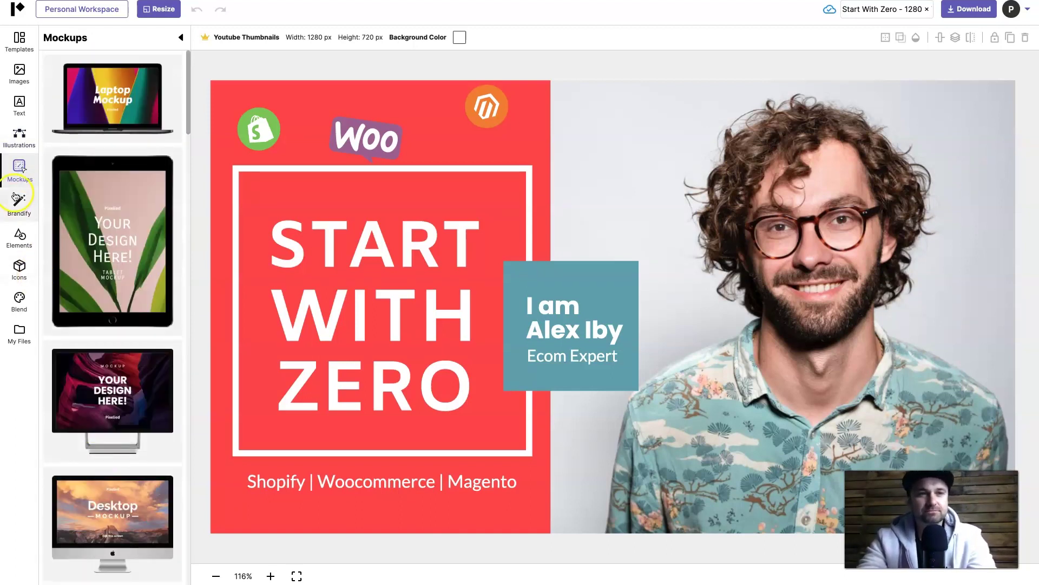
left_click(19, 199)
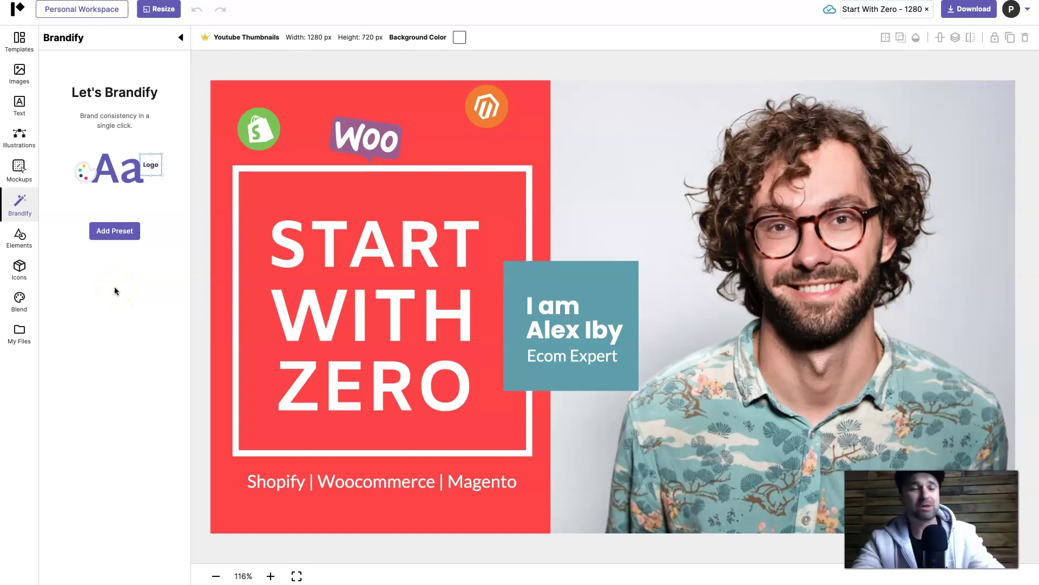
Start a brand preset named 'Legit Marketing Review', cancel it, and show the Elements shapes
left_click(110, 232)
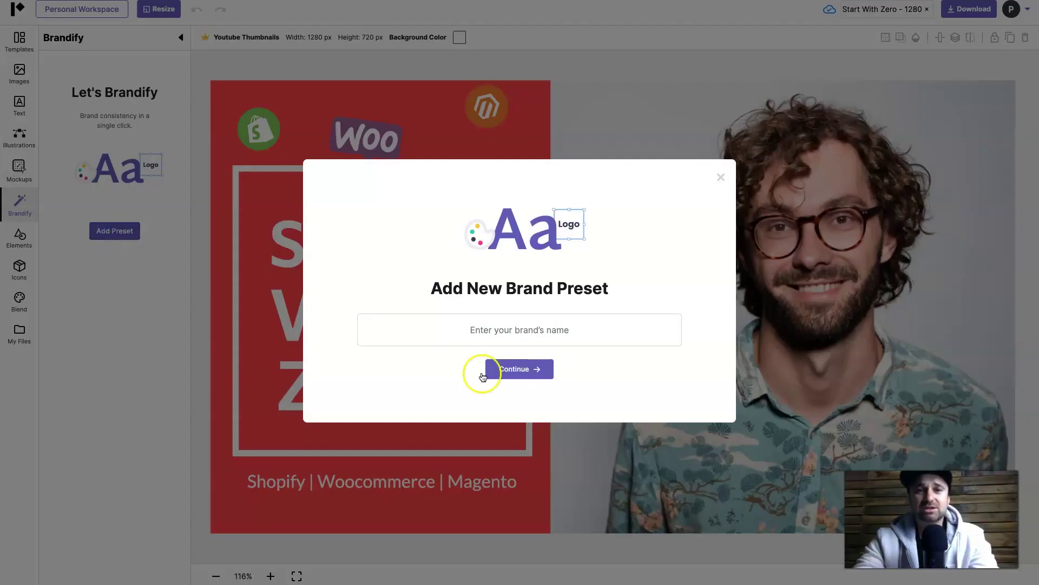
left_click(523, 332)
type("Legit Marketing R")
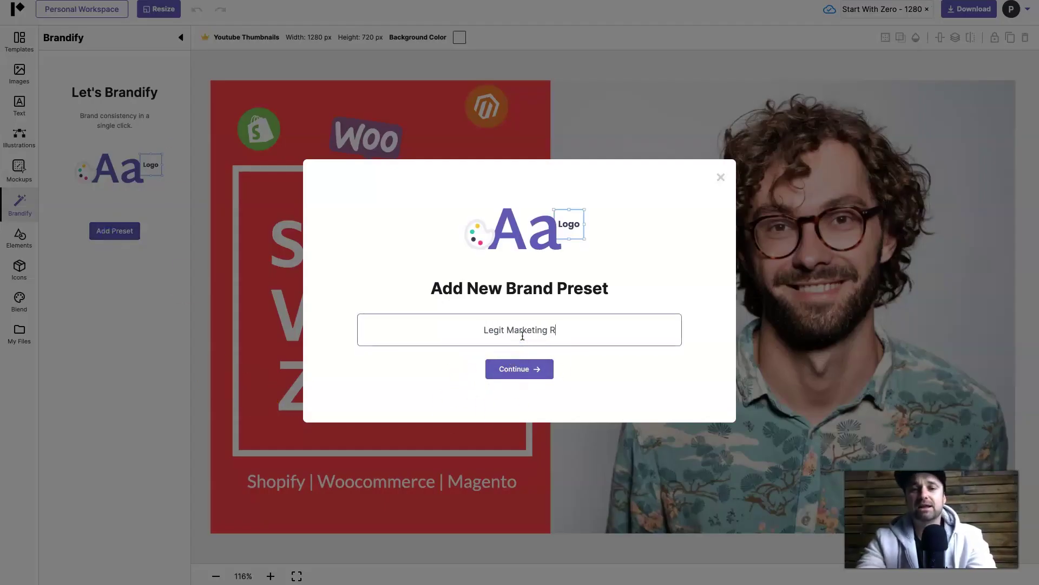
type("eviews")
left_click(513, 367)
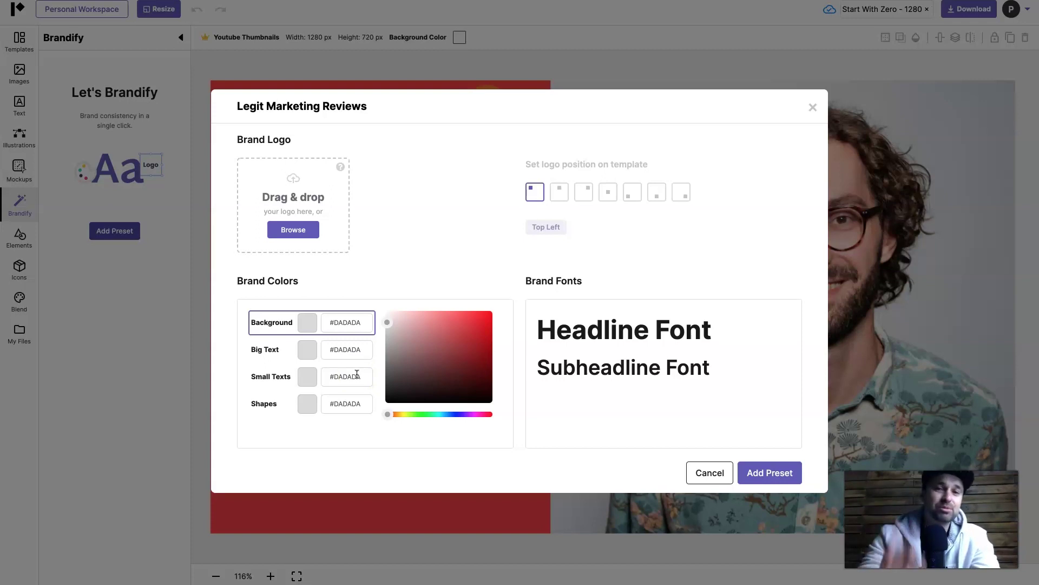
left_click(814, 111)
left_click(23, 237)
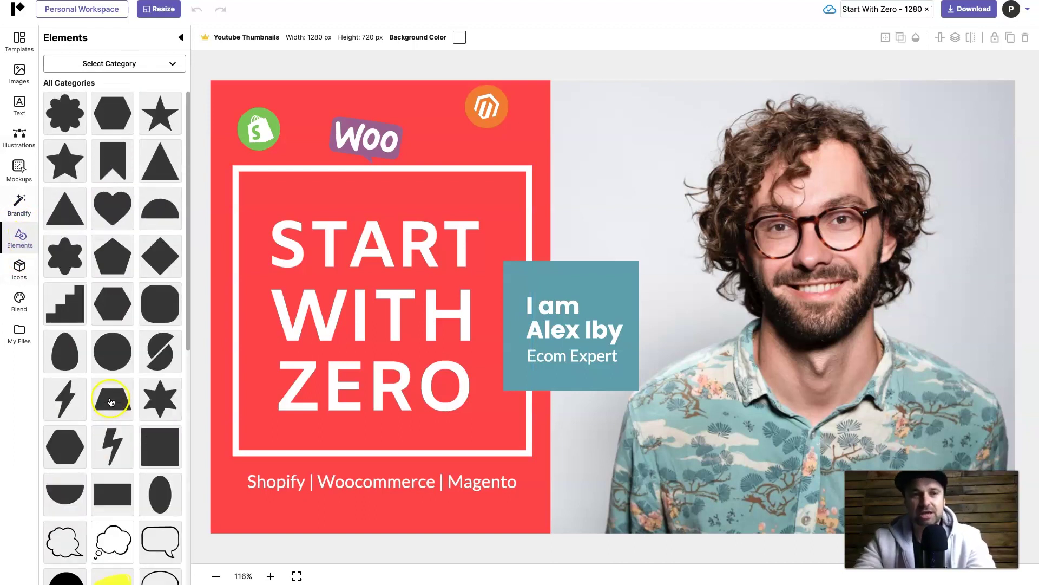
Browse the Icons, Blend palettes and My Files panels
left_click(19, 268)
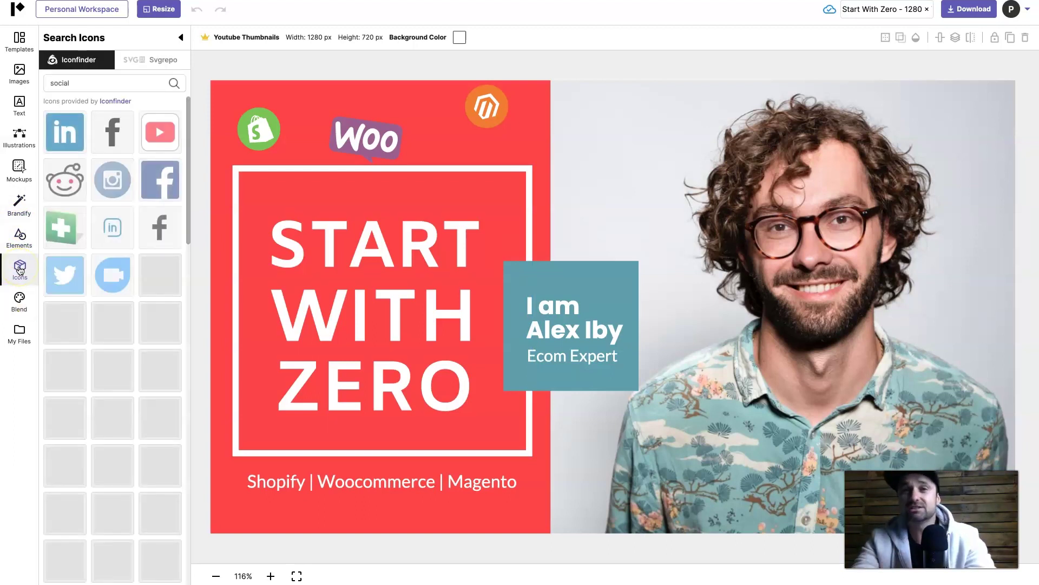
scroll(68, 366, "down", 10)
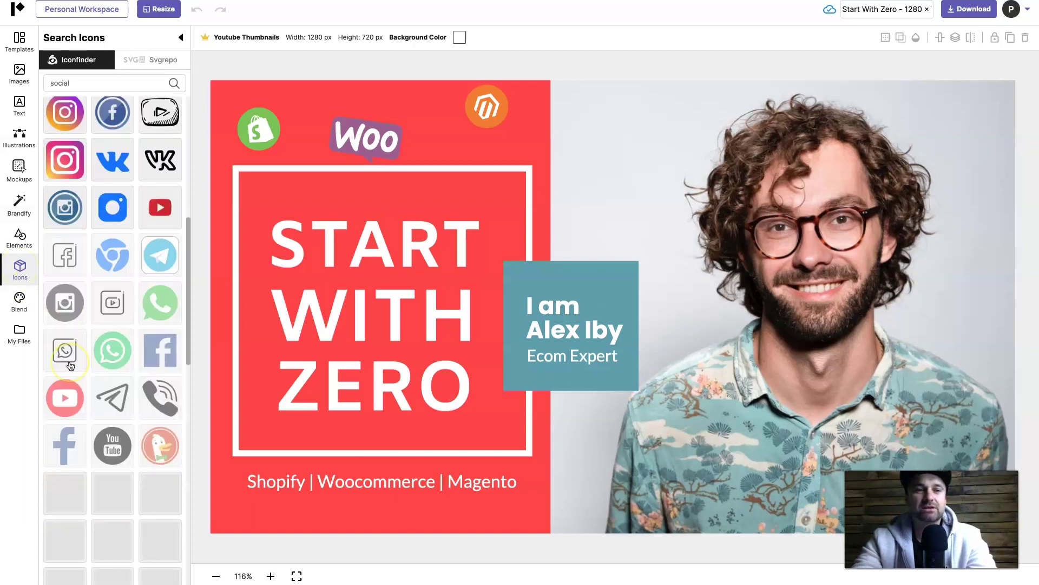
scroll(69, 366, "up", 10)
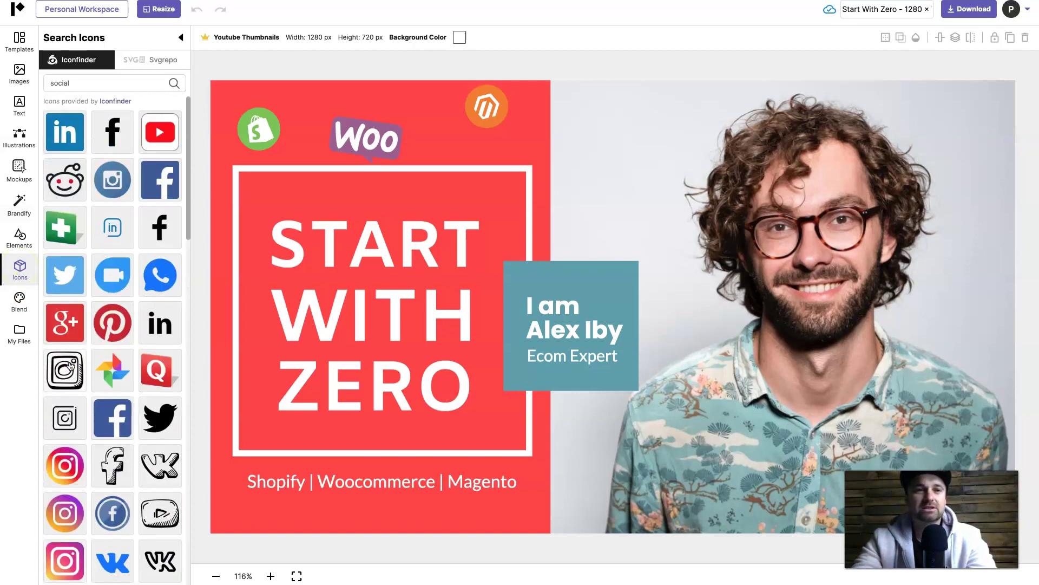
left_click(19, 301)
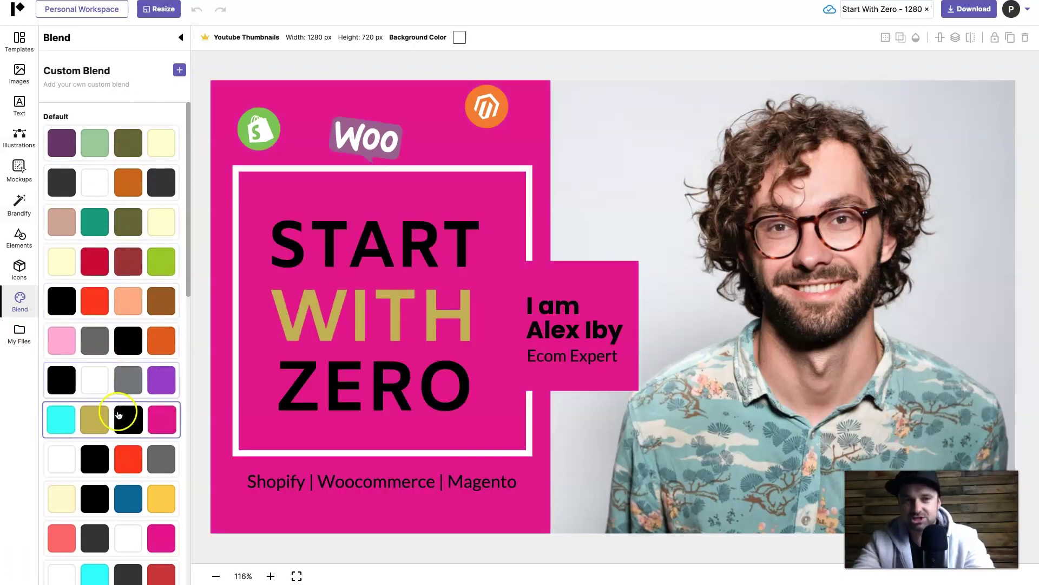
scroll(136, 351, "down", 5)
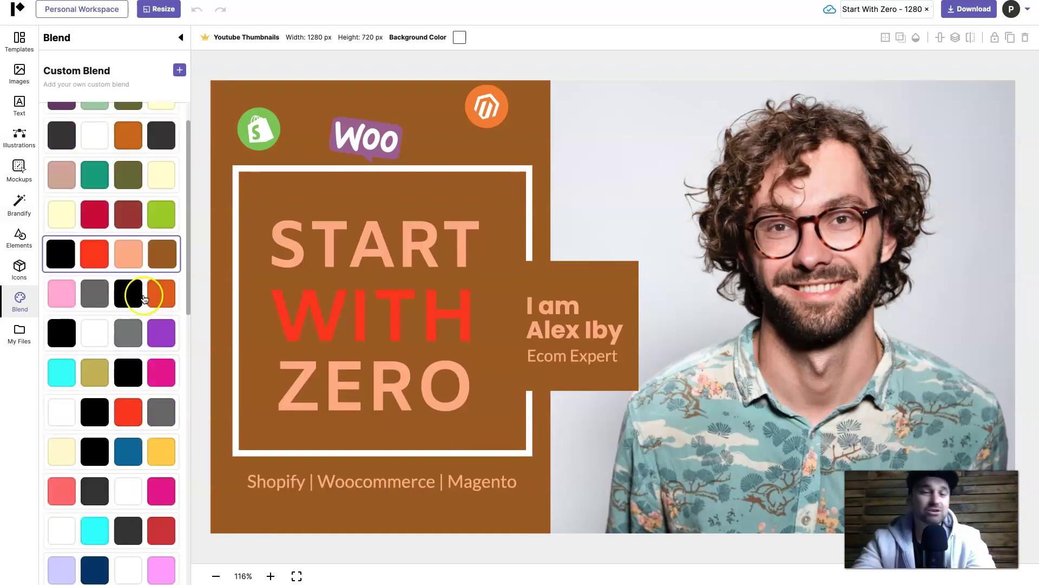
left_click(19, 335)
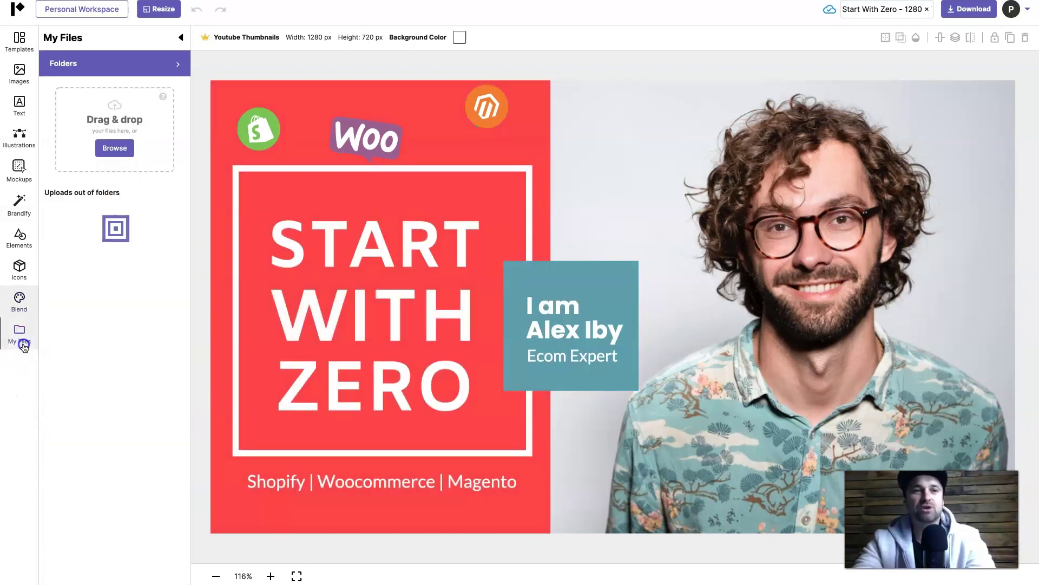
Search Unsplash stock images for 'shoes' in the Images panel
left_click(12, 76)
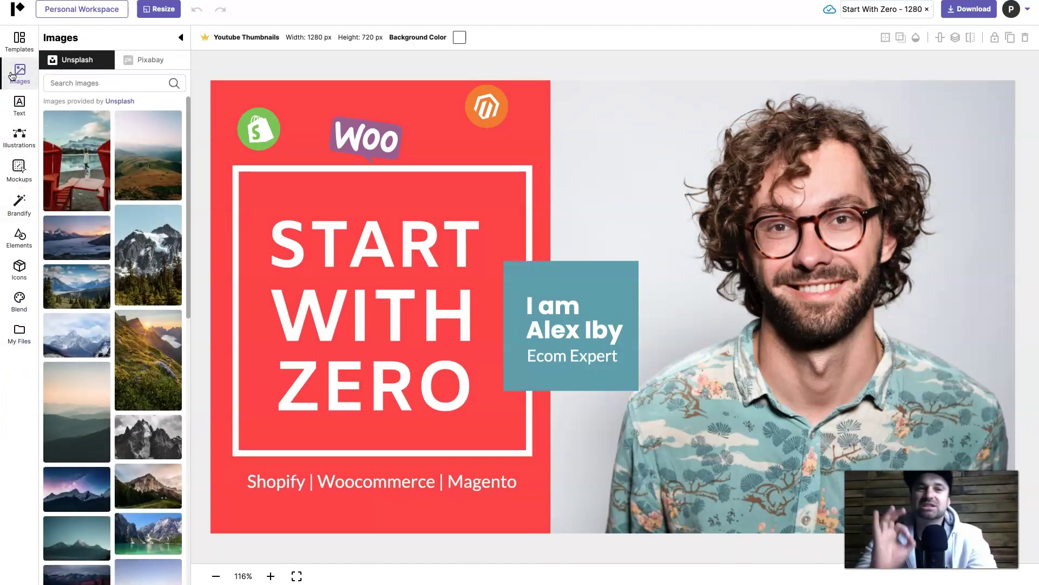
left_click(133, 70)
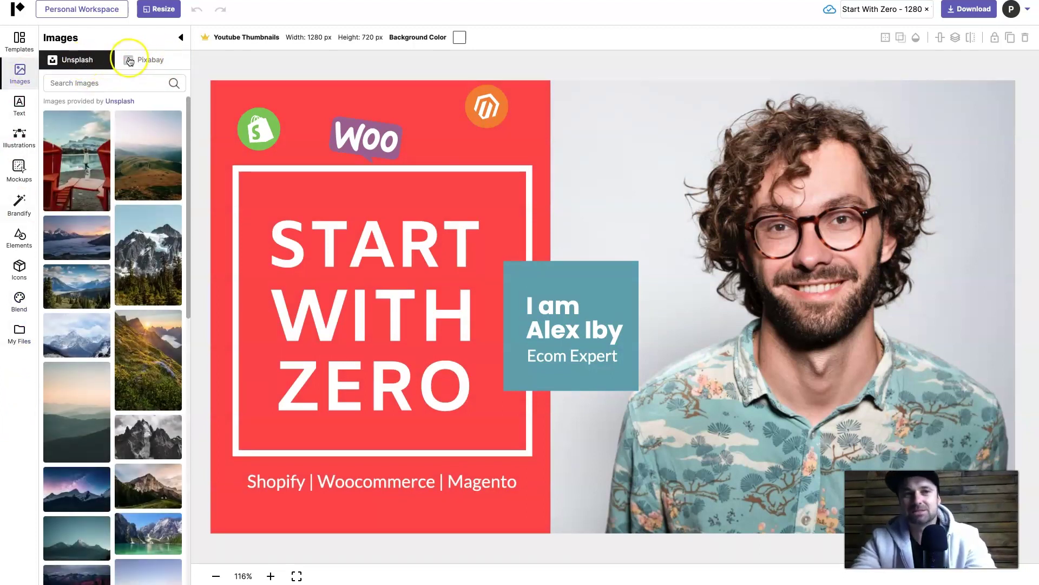
left_click(106, 83)
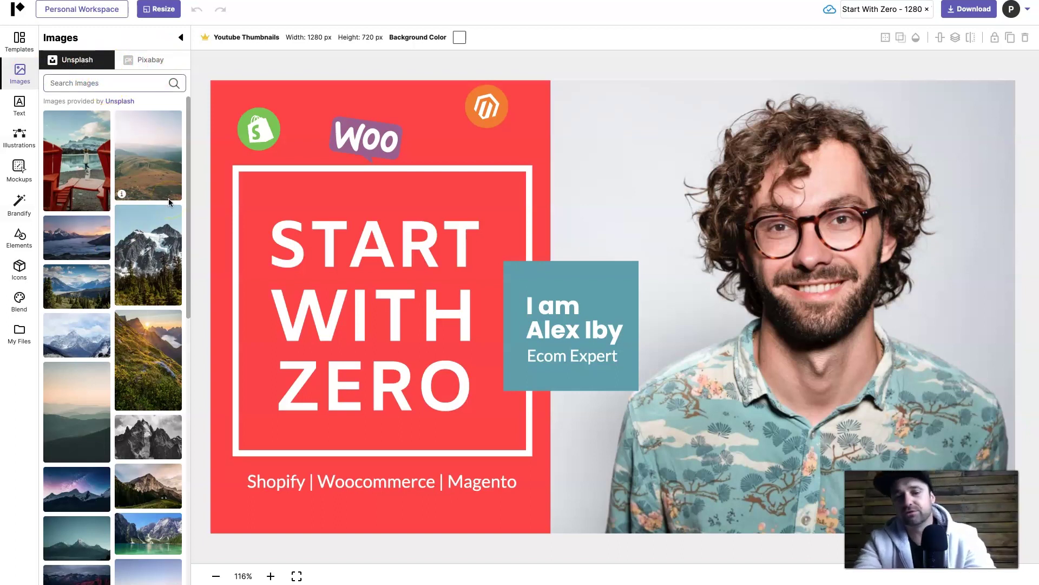
left_click(174, 83)
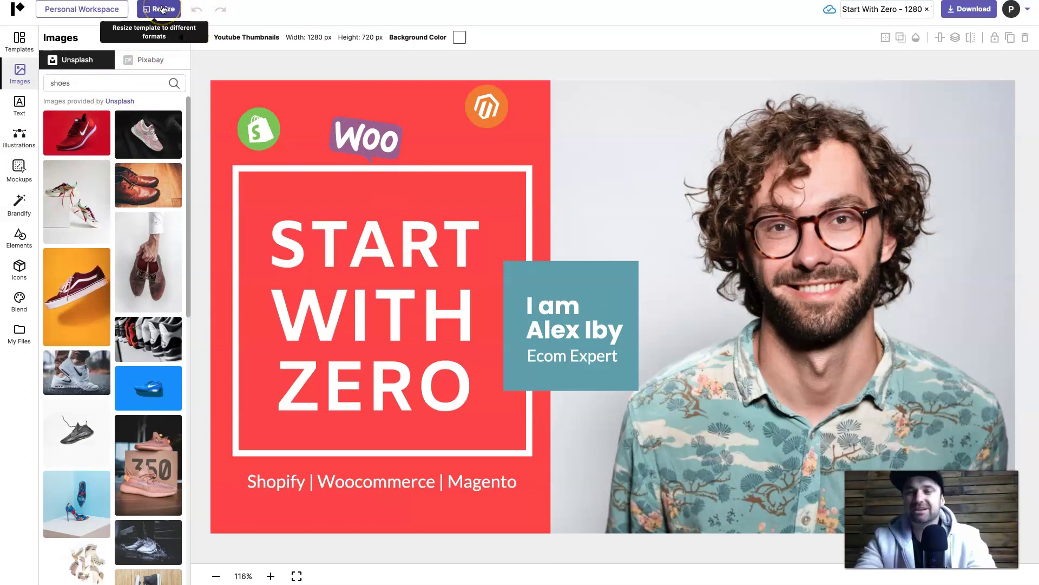
triple_click(864, 9)
left_click(969, 9)
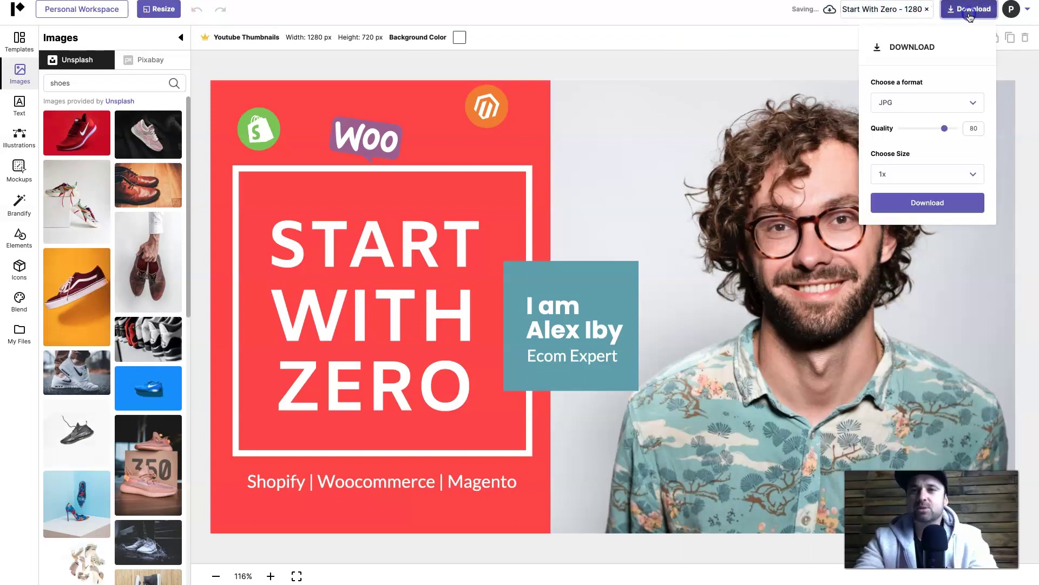
left_click(929, 100)
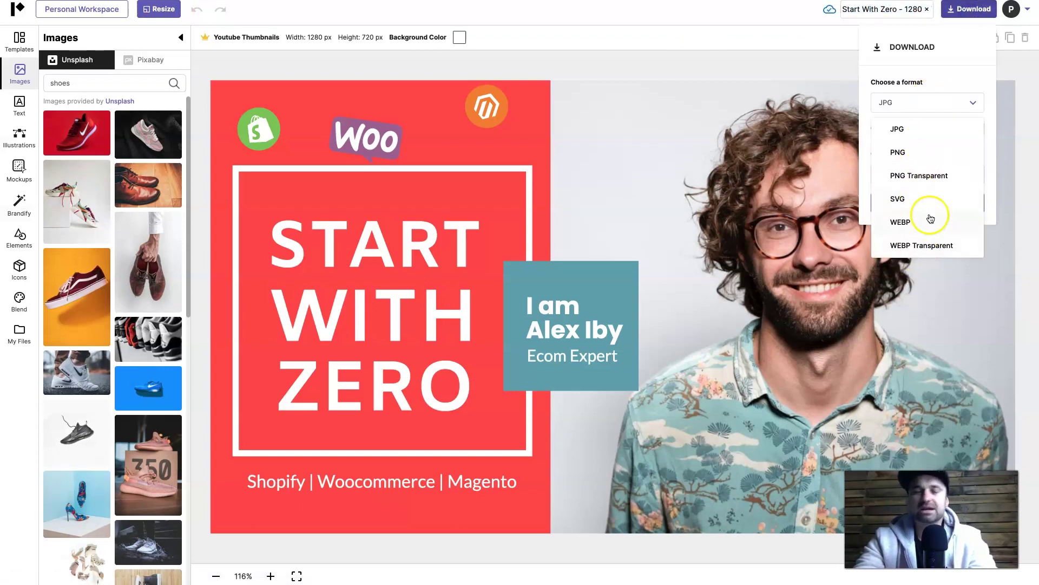
left_click(930, 106)
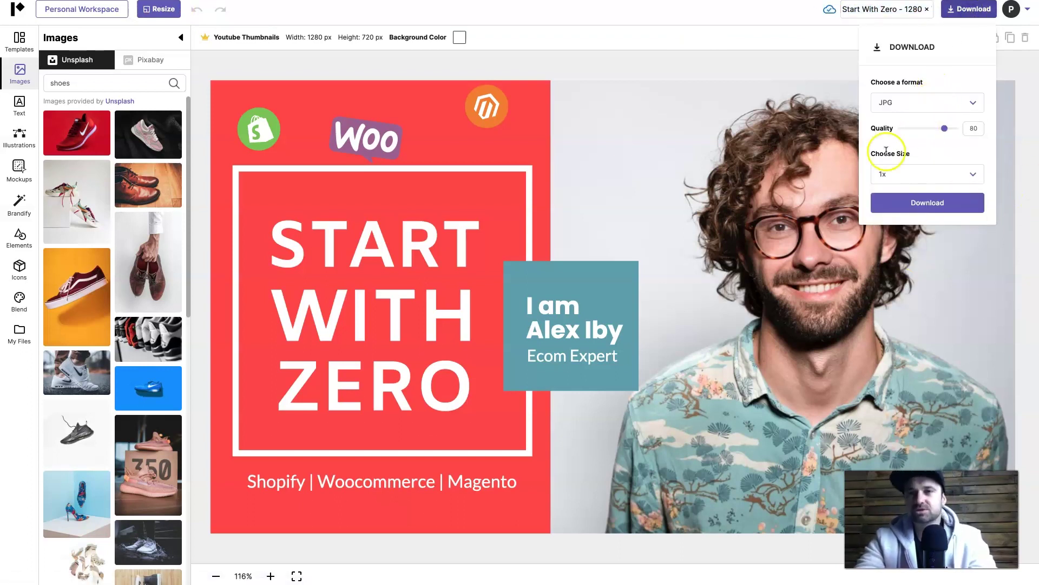
left_click(964, 13)
left_click(545, 36)
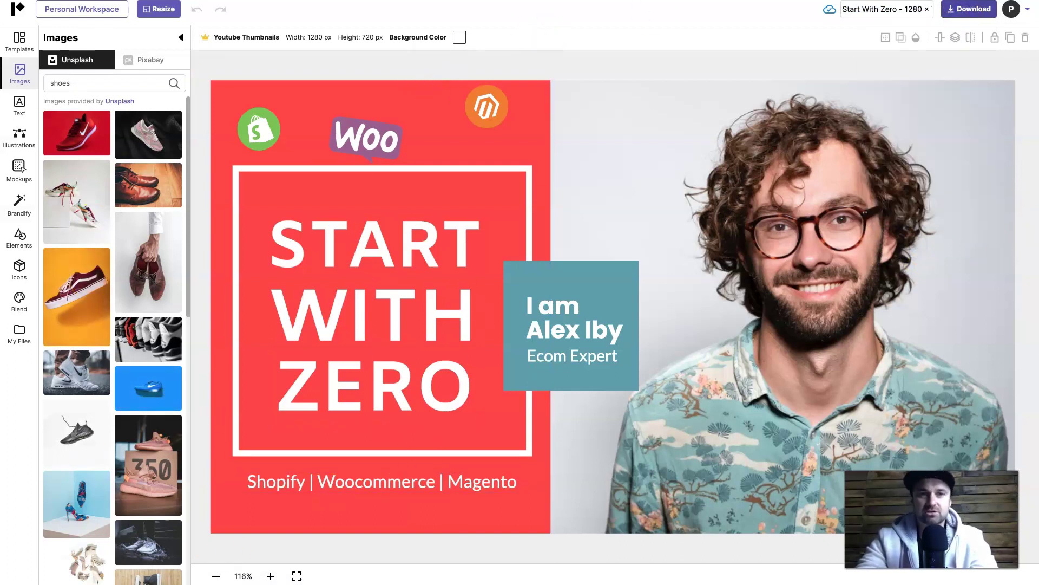
left_click(573, 133)
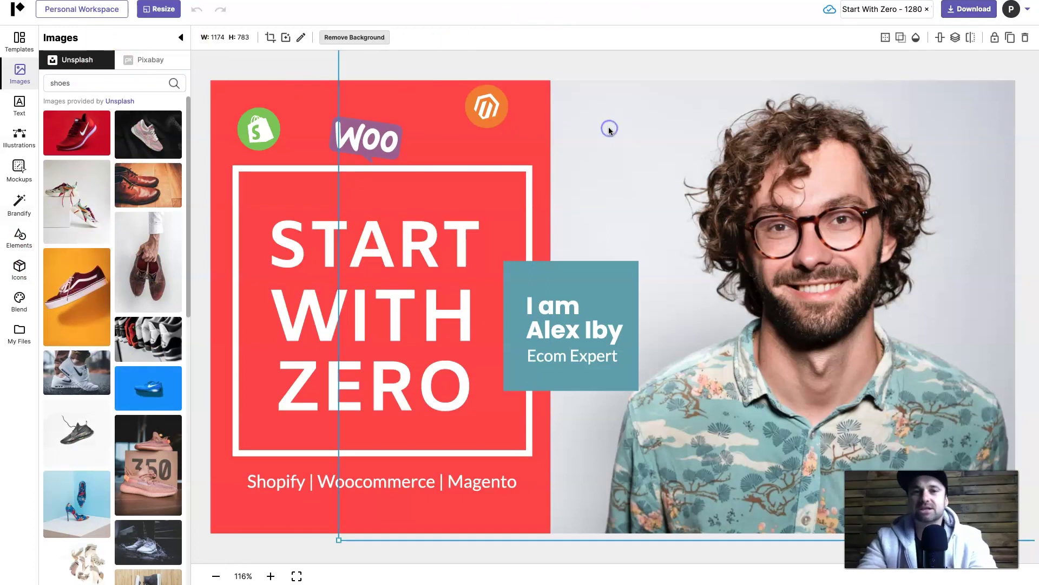
Delete the presenter photo, red title panel, presenter-name text and teal Ecom Expert box
left_click(1025, 36)
left_click(505, 122)
key("Delete")
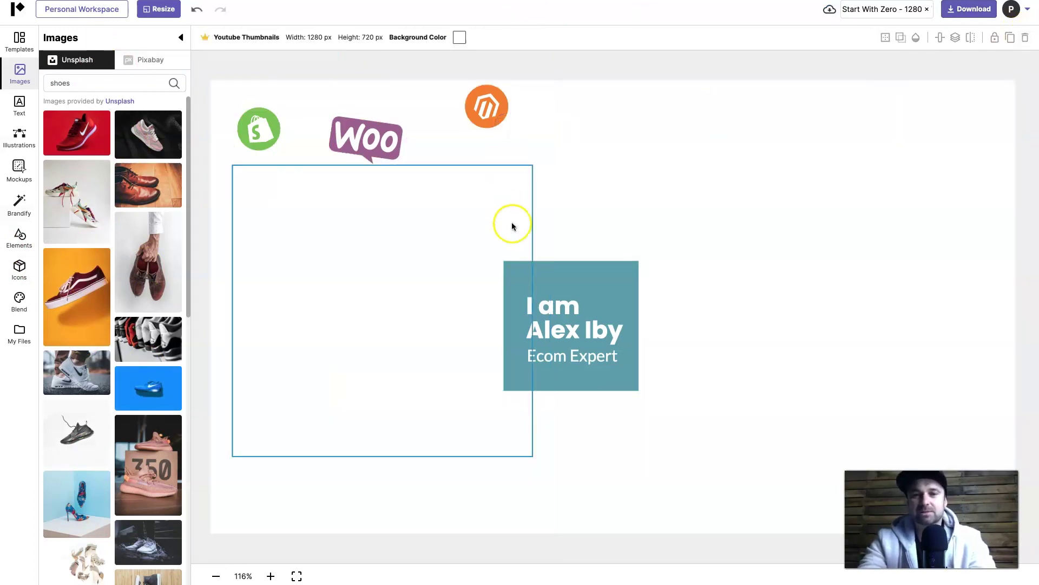
left_click(534, 311)
key("Delete")
left_click(529, 308)
key("Delete")
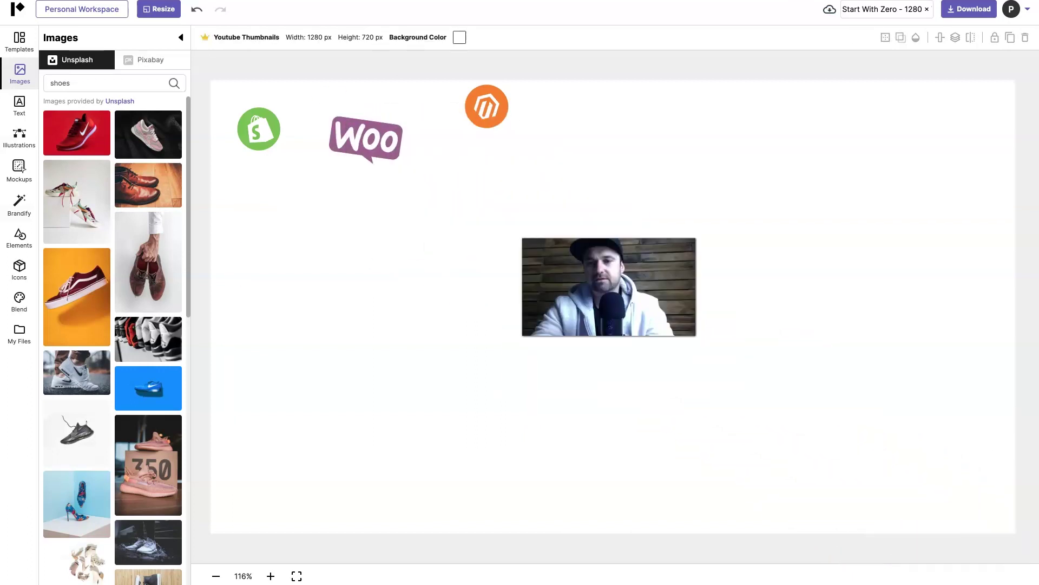
Delete the Shopify, Woo and Magento logos and the leftover bottom text line
left_click_drag(687, 374, 274, 109)
key("Delete")
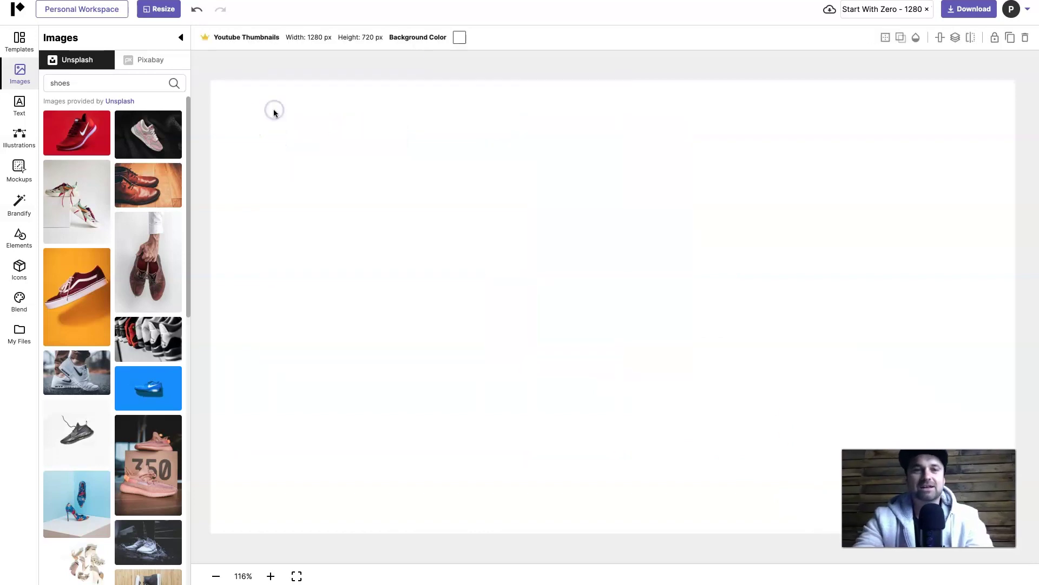
left_click(341, 253)
left_click_drag(226, 87, 887, 488)
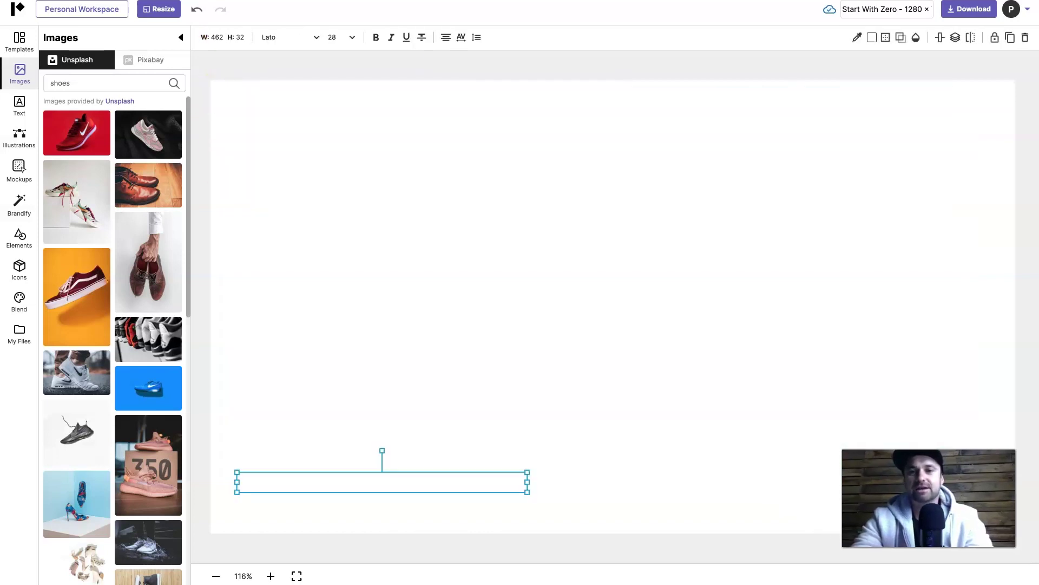
key("Delete")
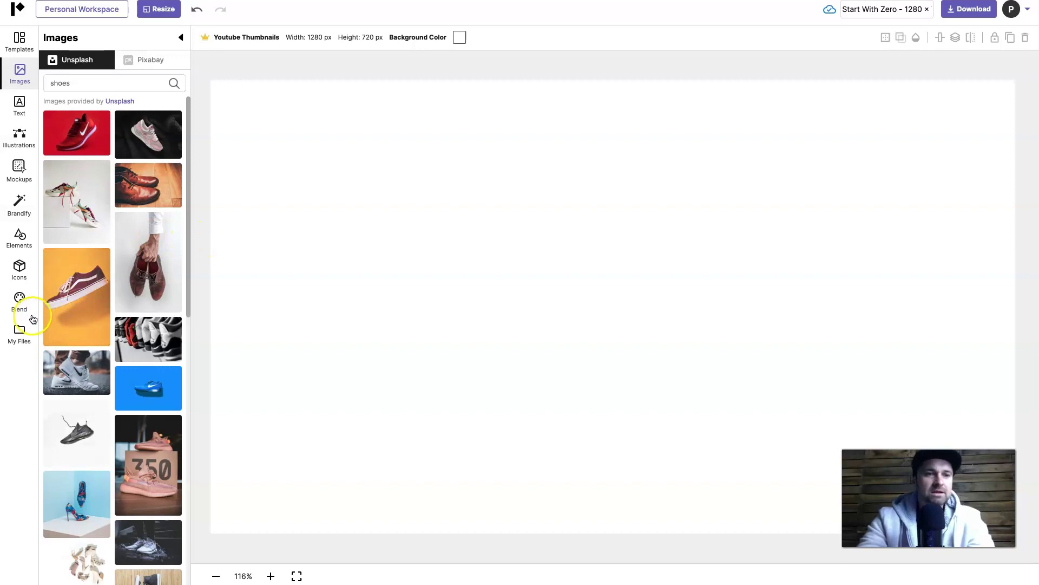
left_click(22, 333)
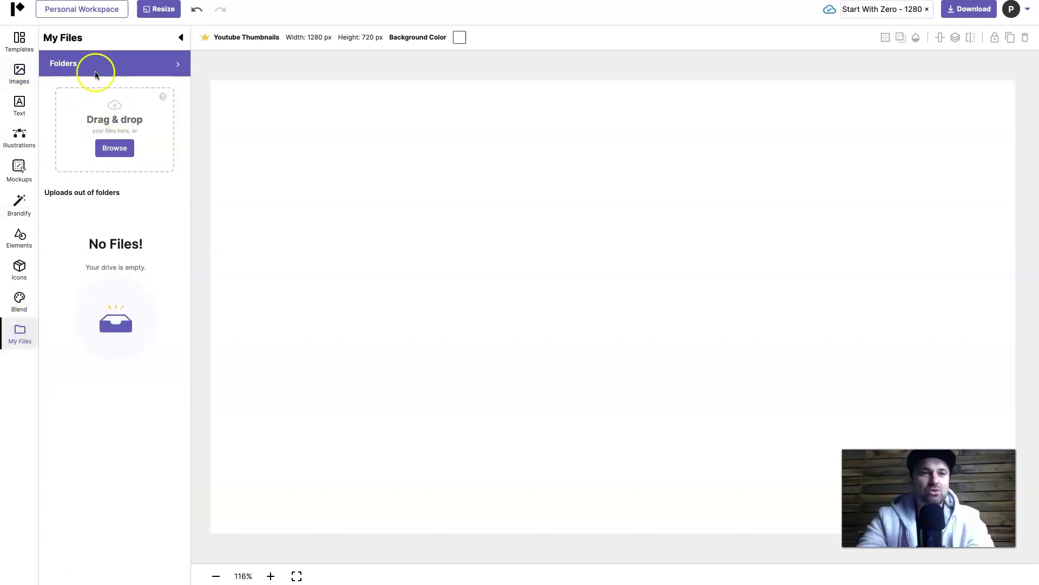
Insert the dark texture image from the Thumbnails folder and position it to fill the canvas
left_click(68, 64)
left_click(64, 128)
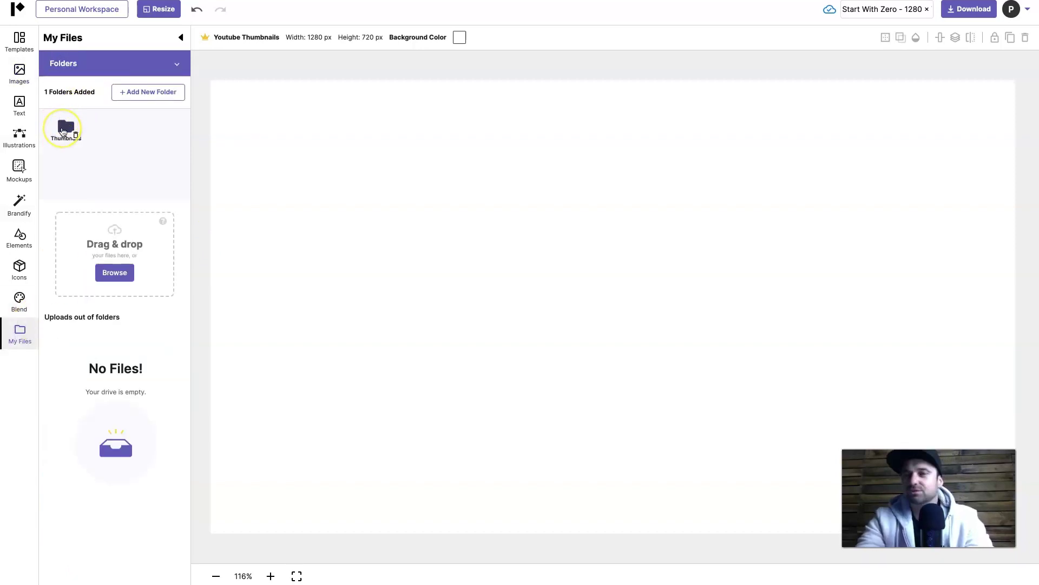
left_click(63, 131)
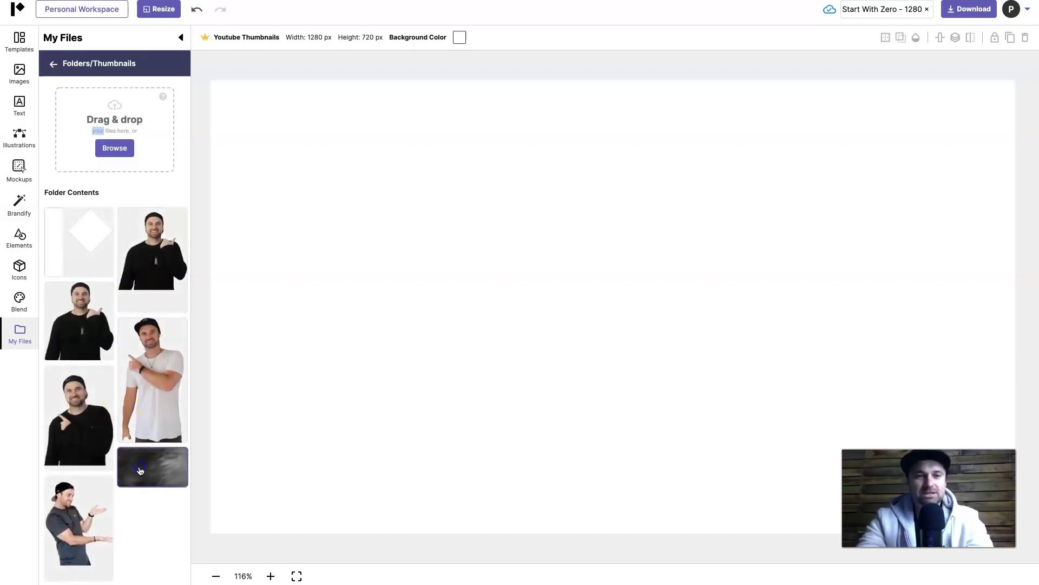
left_click_drag(139, 469, 309, 215)
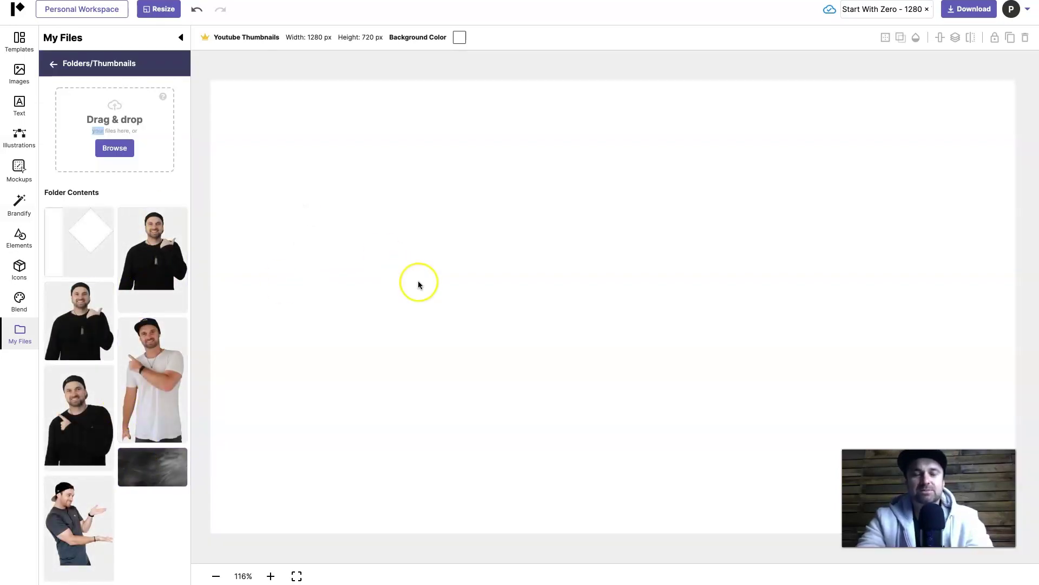
left_click(139, 464)
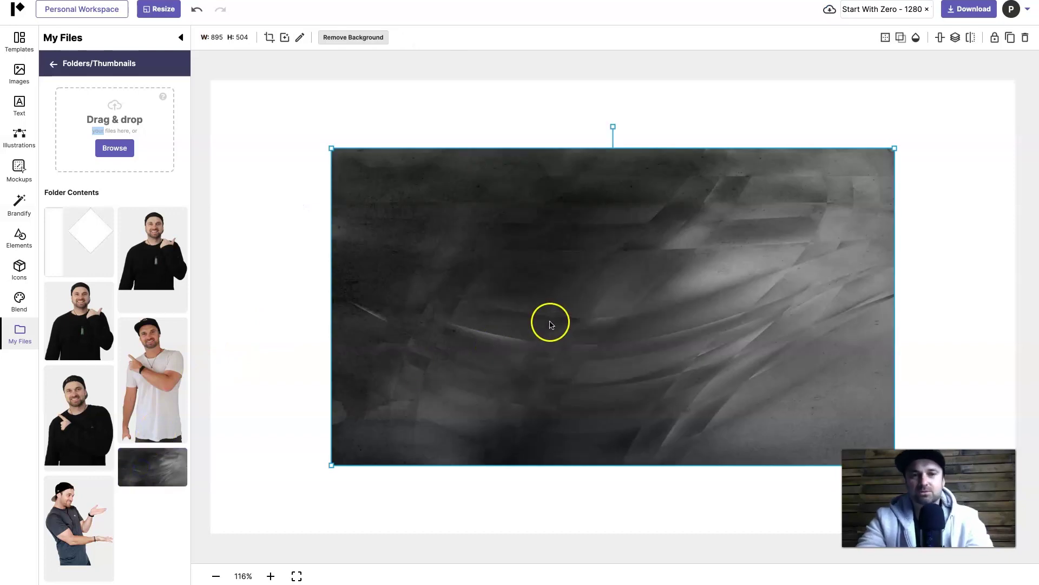
left_click_drag(463, 266, 578, 290)
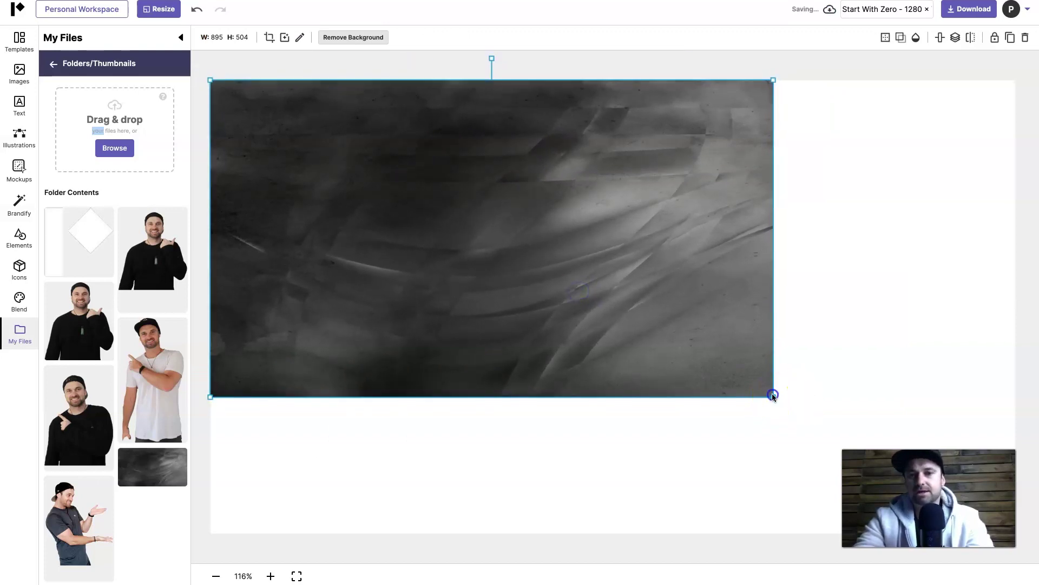
left_click_drag(772, 396, 1026, 534)
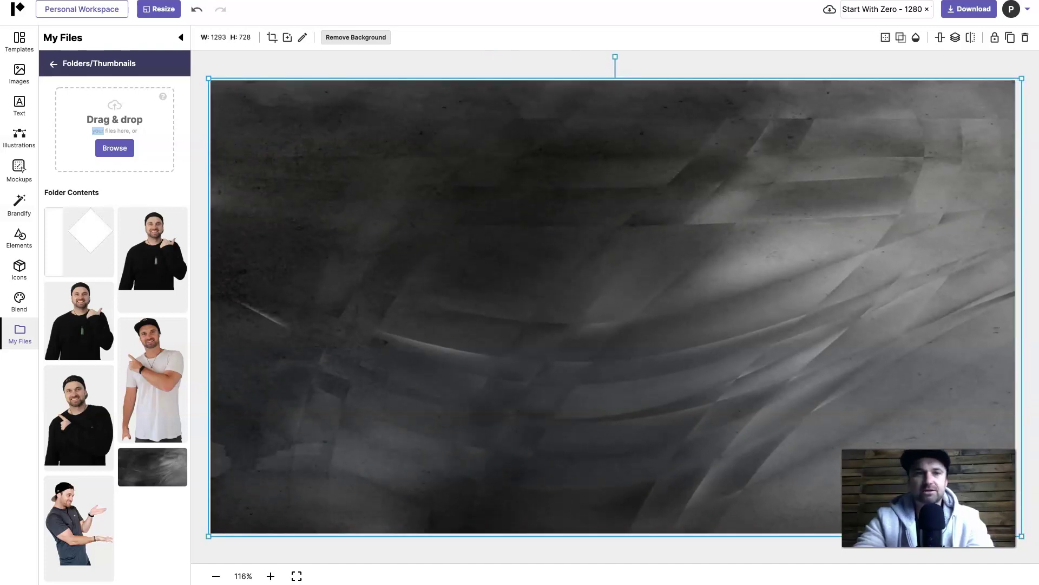
Add the presenter cut-out, move it to the lower left and enlarge it
left_click(62, 512)
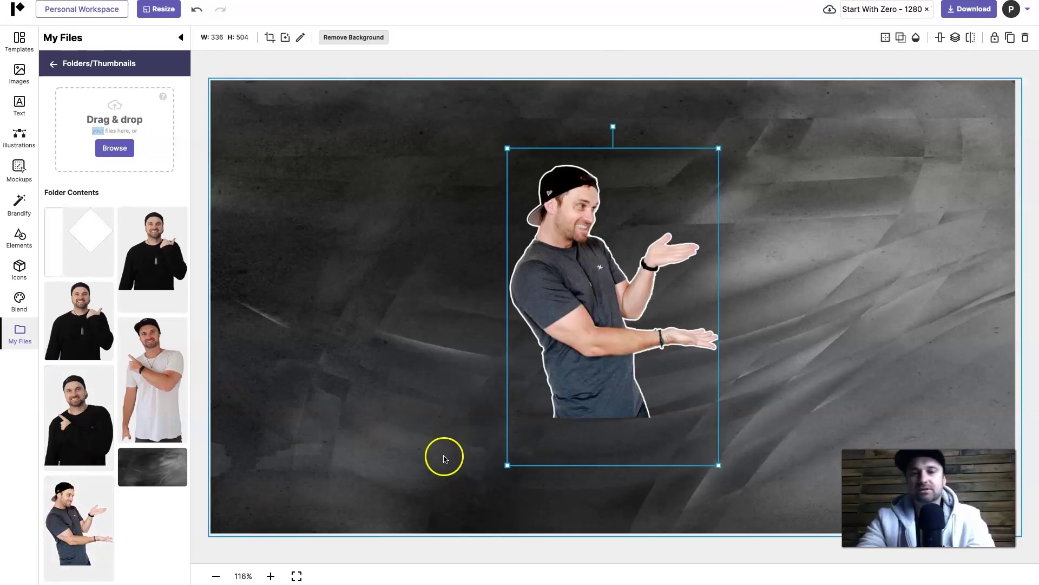
left_click_drag(610, 345, 383, 437)
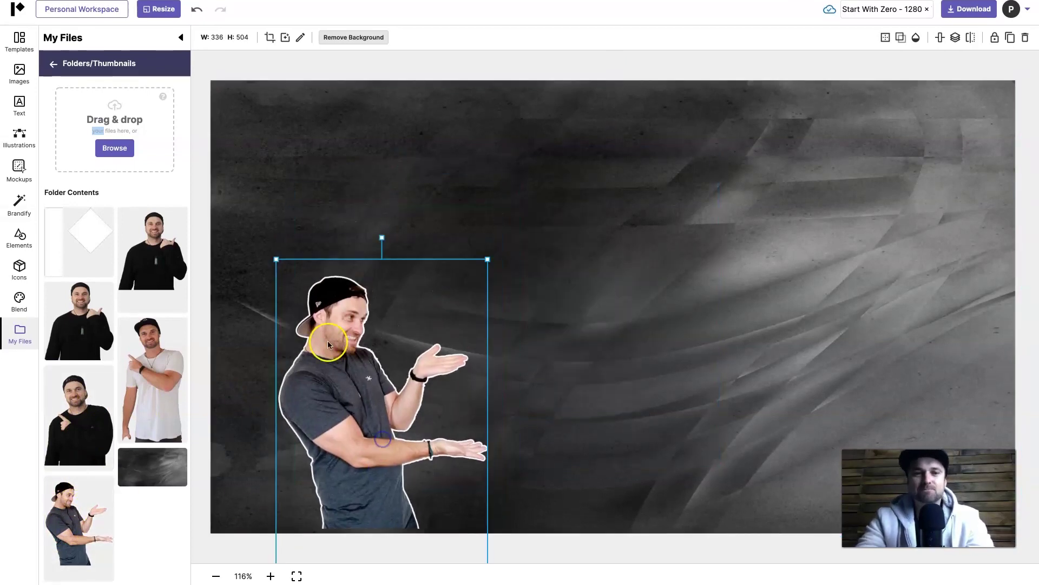
left_click_drag(279, 241, 147, 172)
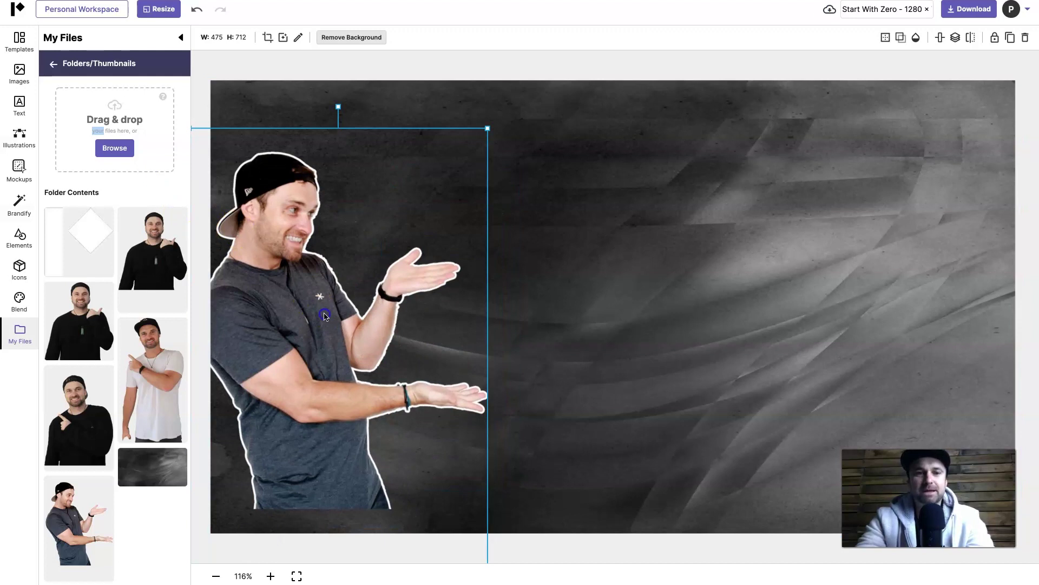
left_click_drag(326, 314, 345, 339)
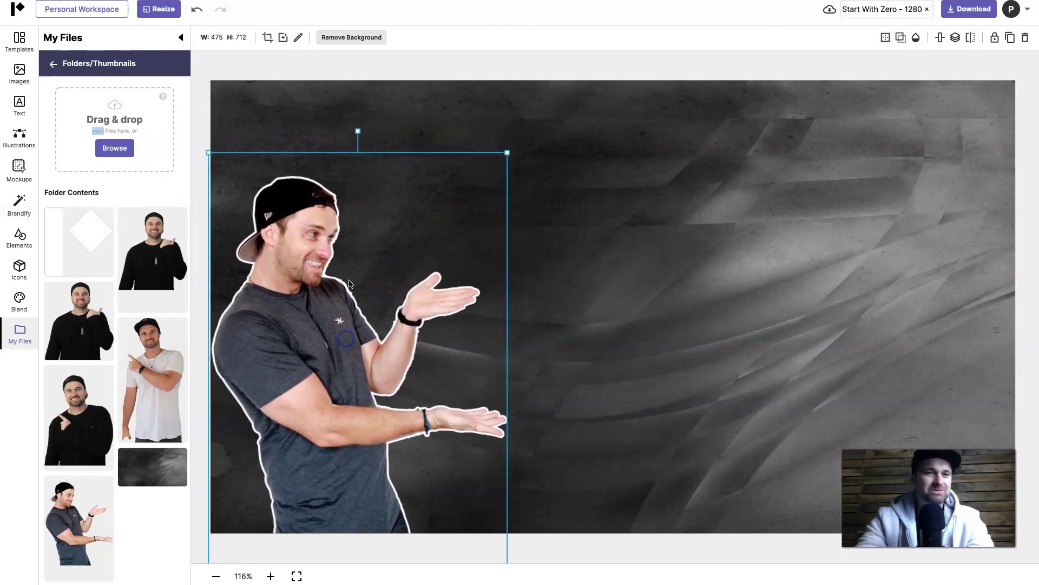
left_click(421, 57)
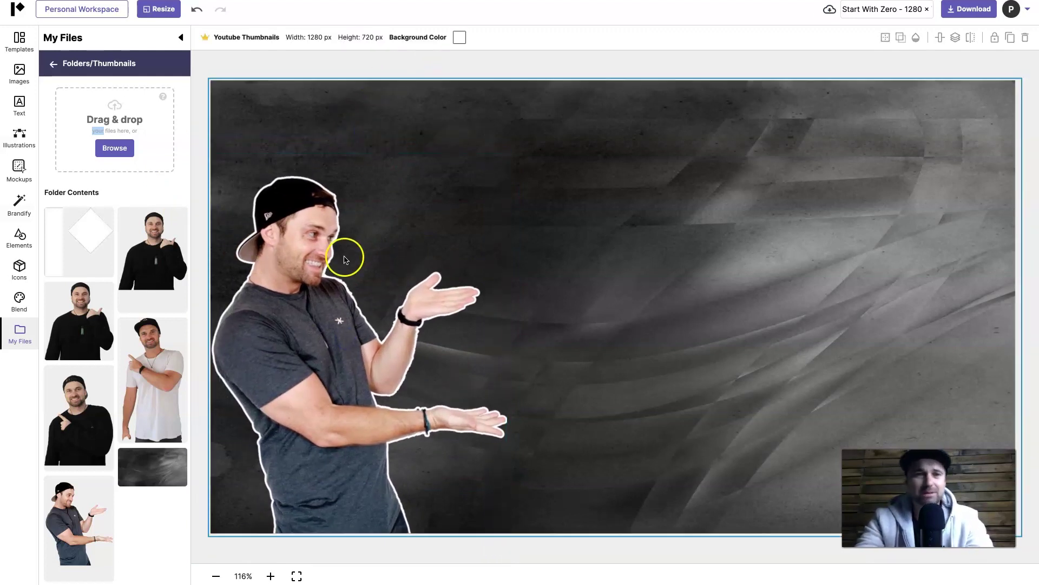
Enlarge the presenter cut-out further and place a logo graphic mid-canvas
left_click(475, 188)
left_click(281, 273)
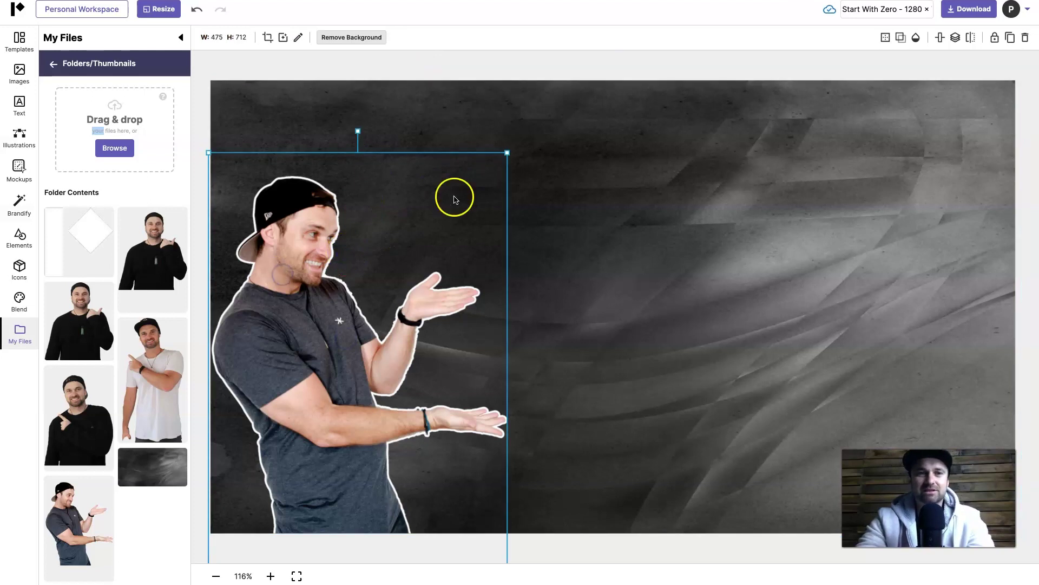
left_click_drag(507, 153, 566, 97)
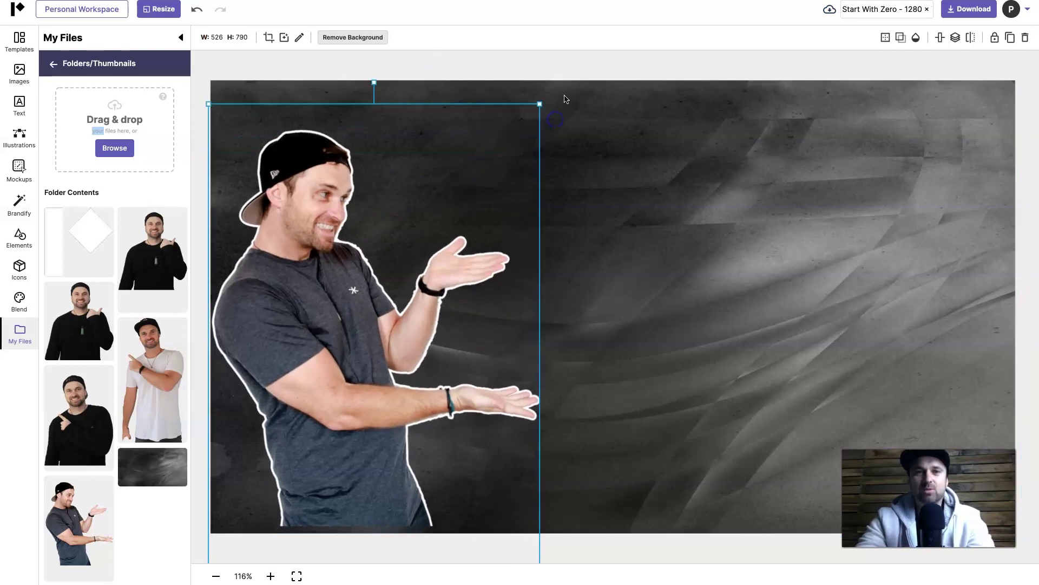
left_click(584, 54)
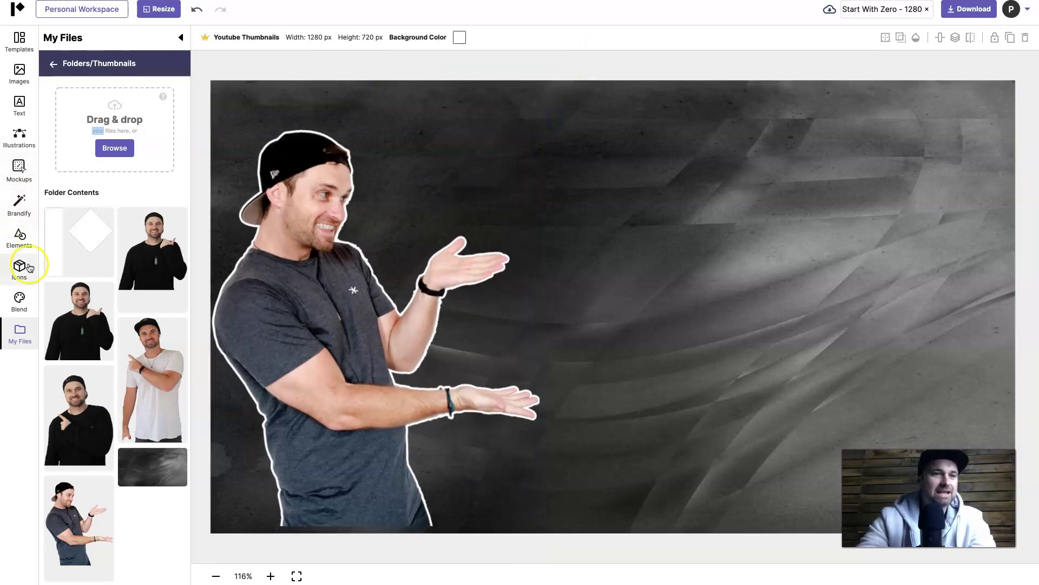
left_click(87, 238)
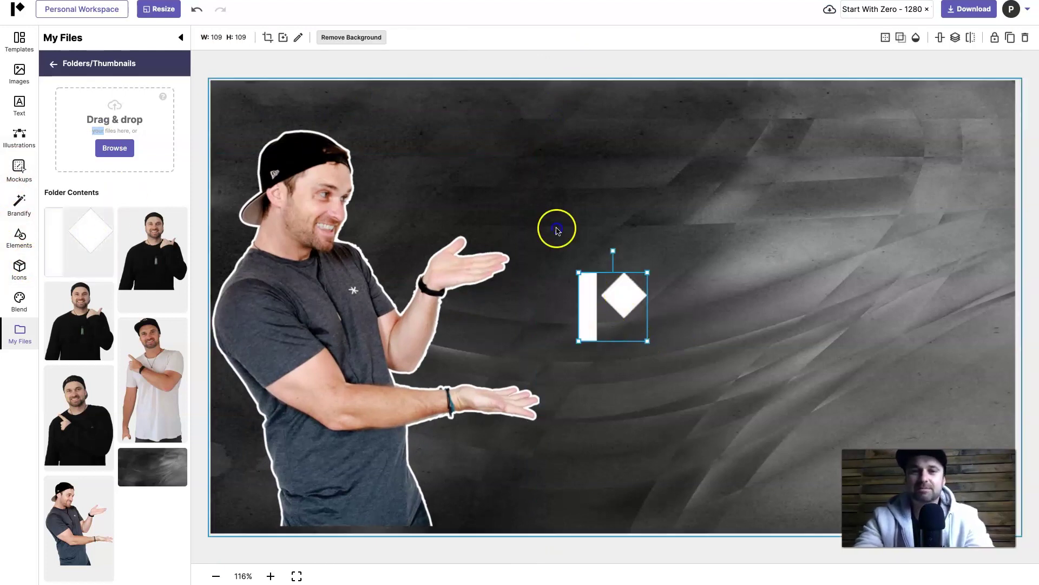
Move the Pixelied logo above the presenter's raised hand and enlarge it slightly
left_click_drag(623, 293, 487, 156)
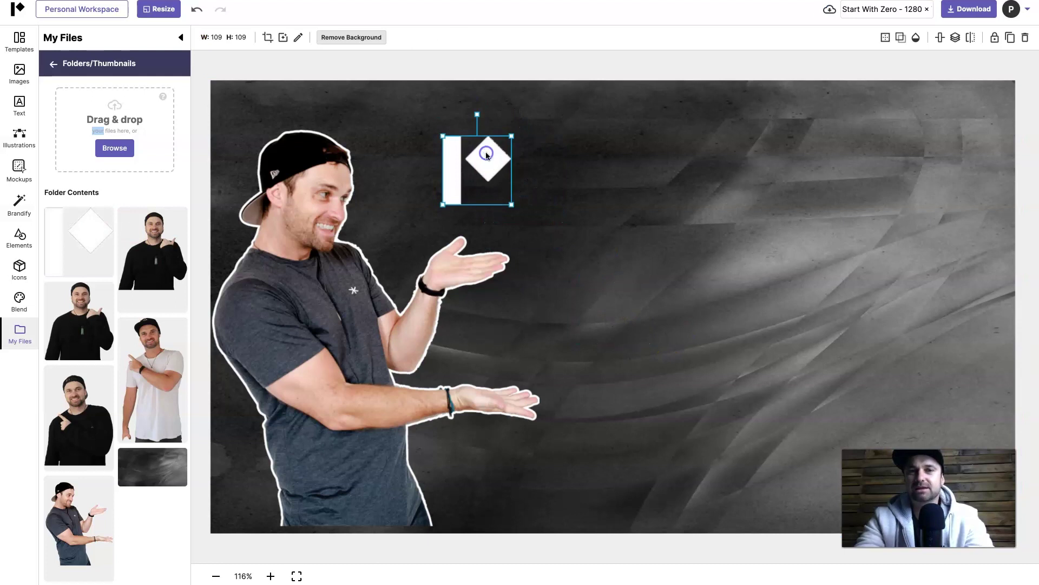
left_click_drag(511, 205, 531, 232)
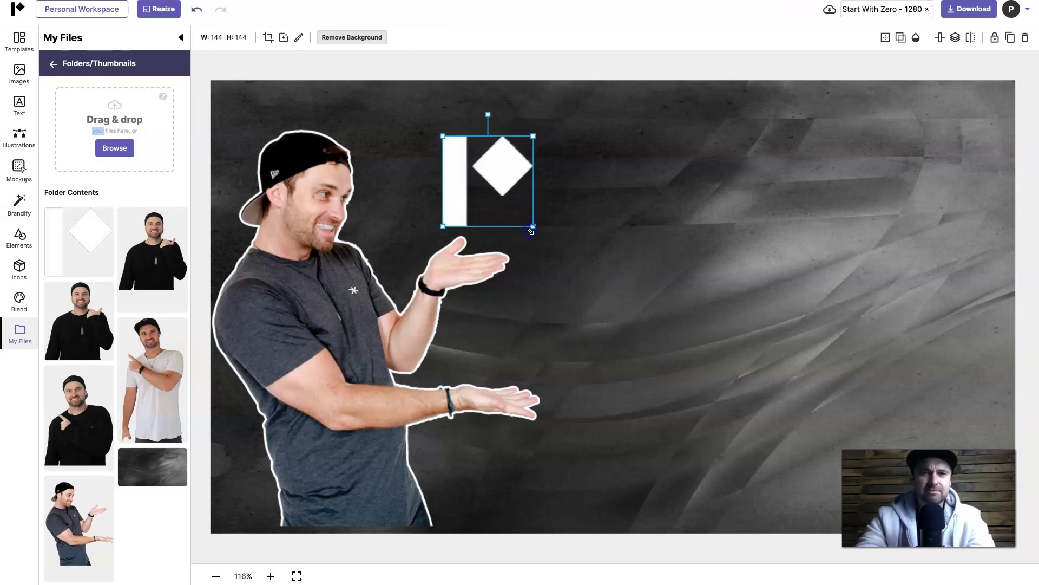
left_click(568, 61)
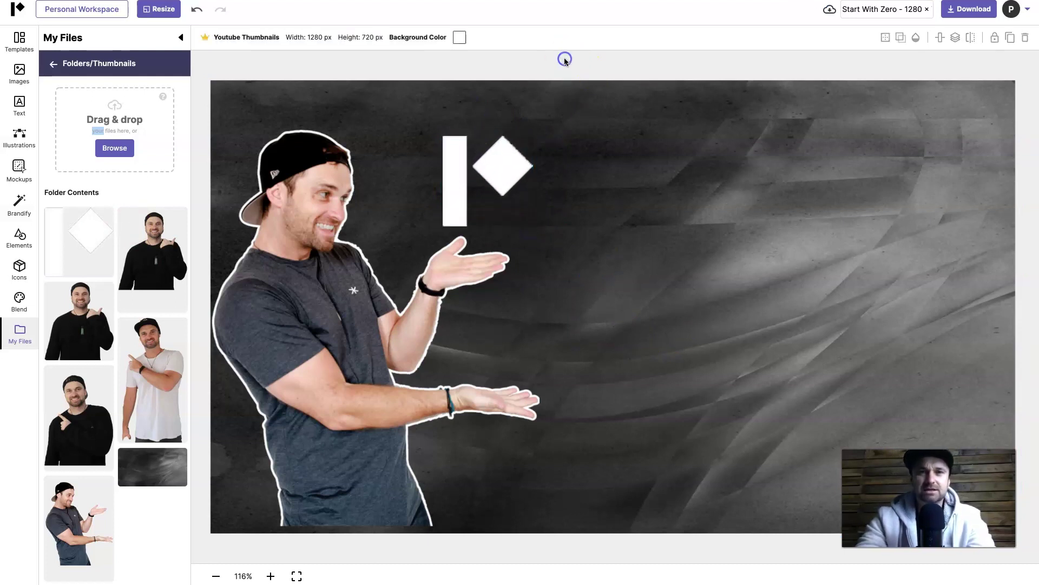
Add a headline reading PIXELIED and set it in the Oswald font
left_click(26, 87)
left_click(19, 106)
left_click(109, 92)
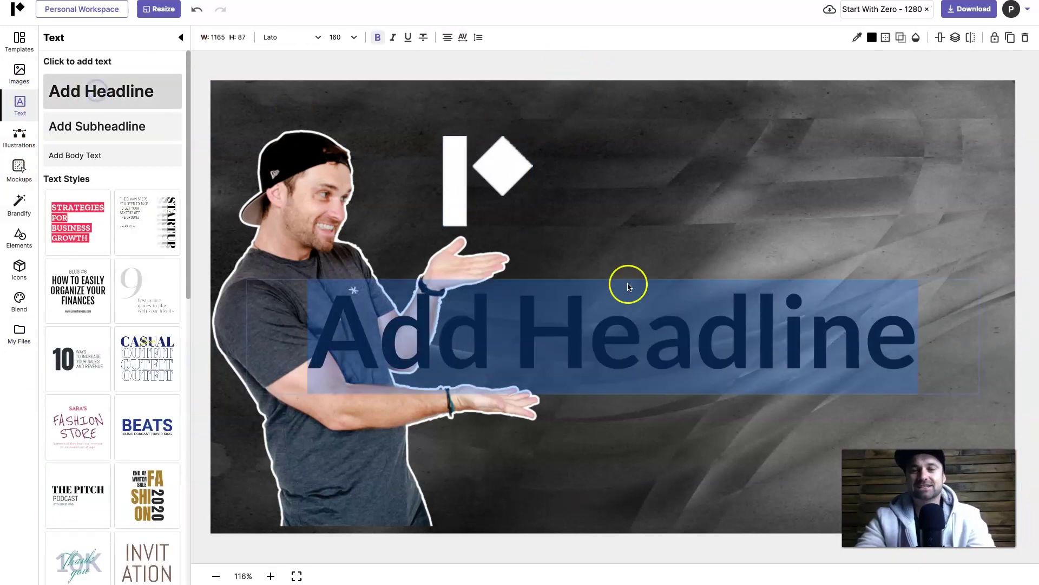
type("Pi")
key("BackSpace")
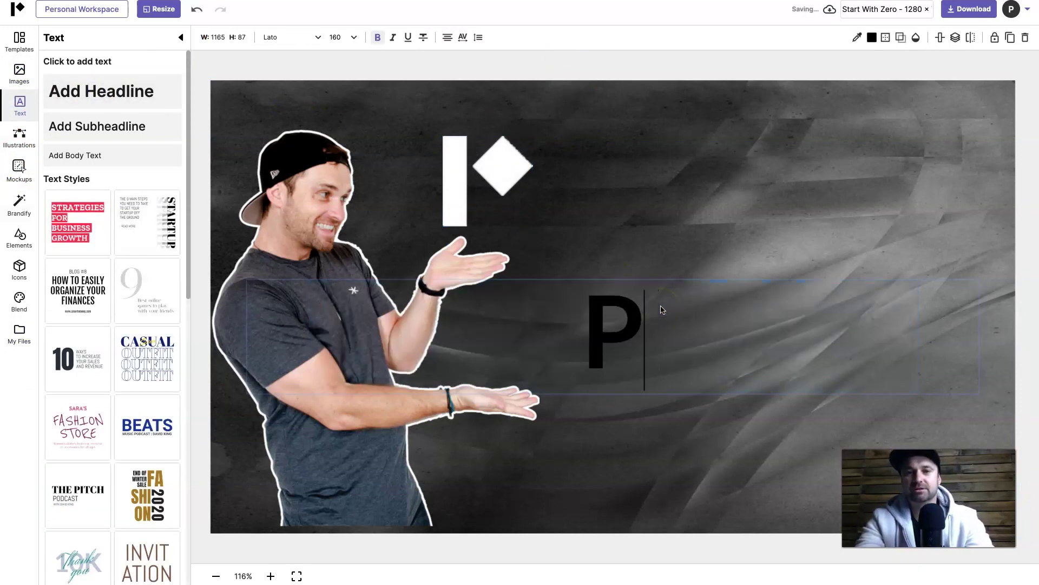
type("IXELIED")
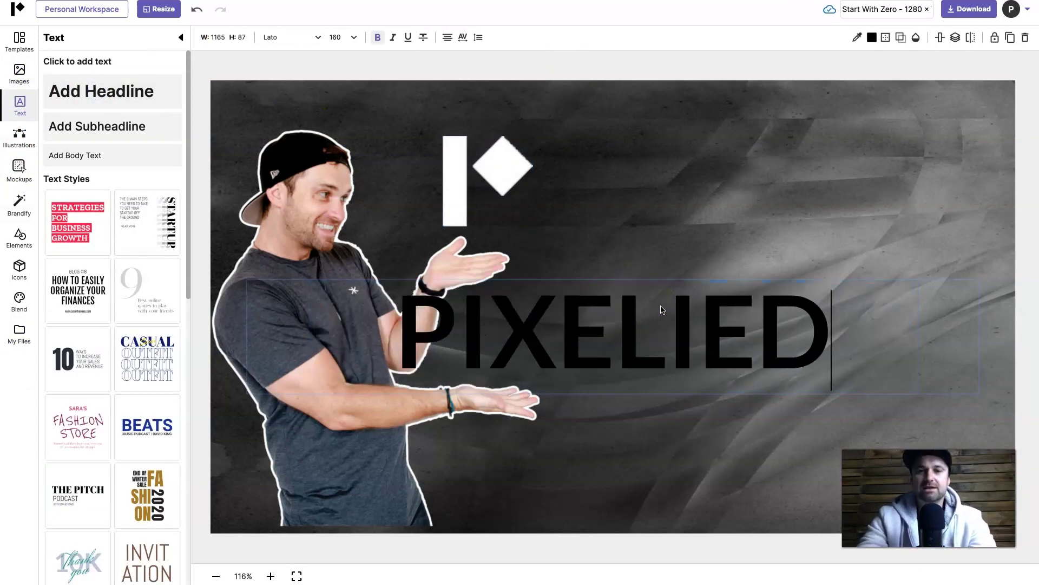
key("ctrl+a")
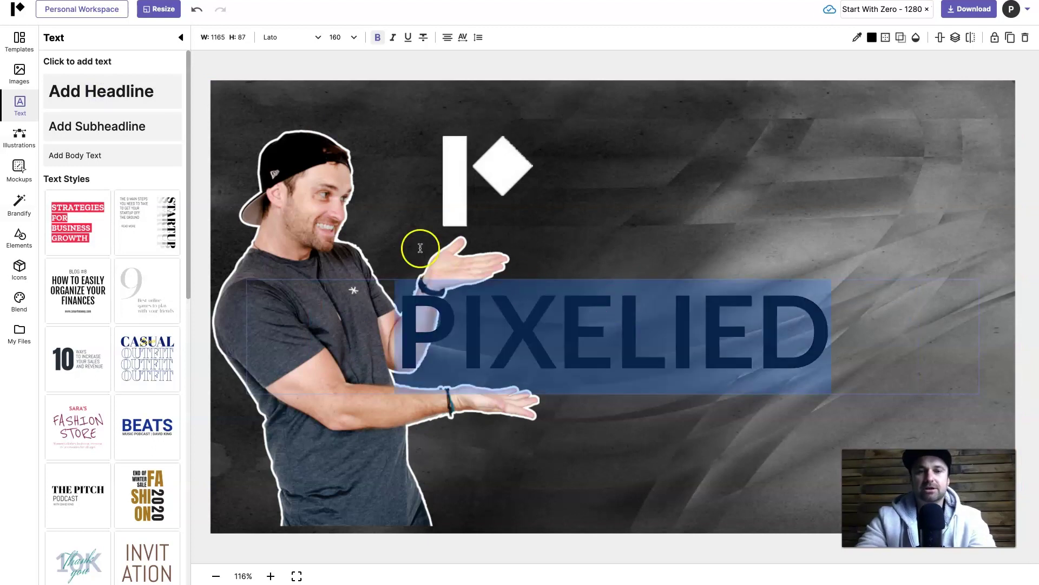
left_click(315, 38)
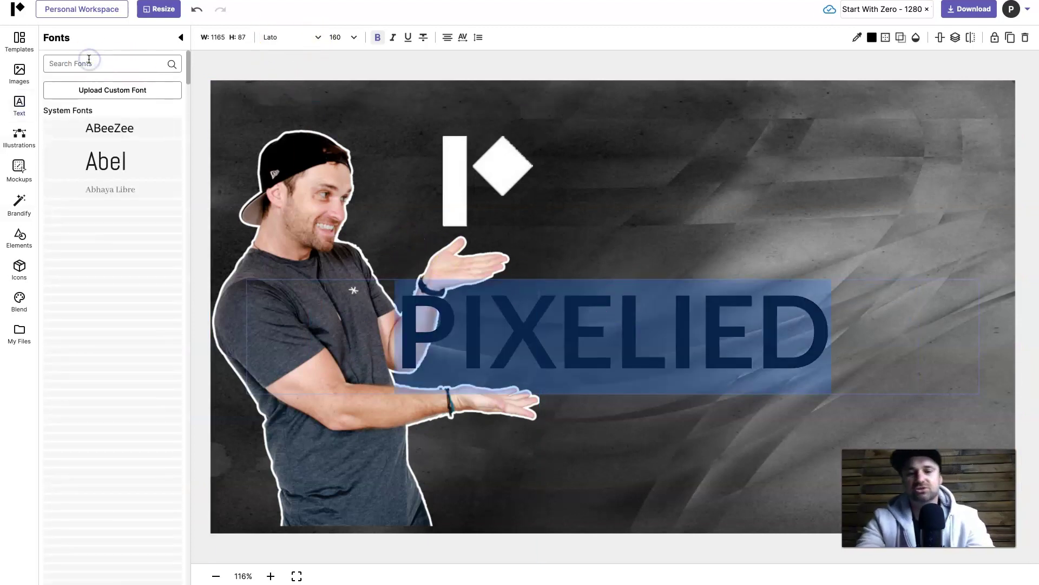
type("OSWALD")
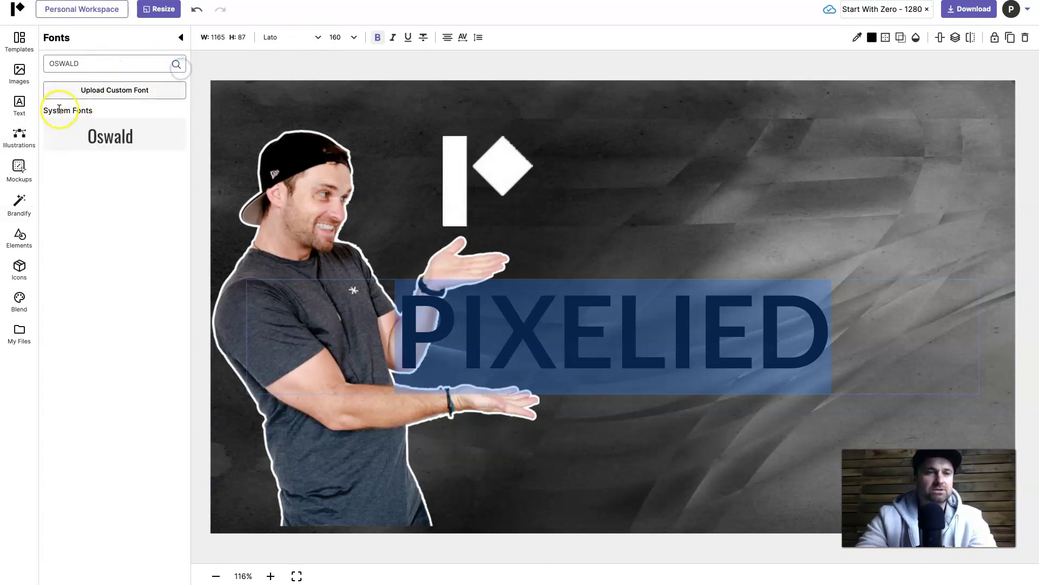
left_click(91, 135)
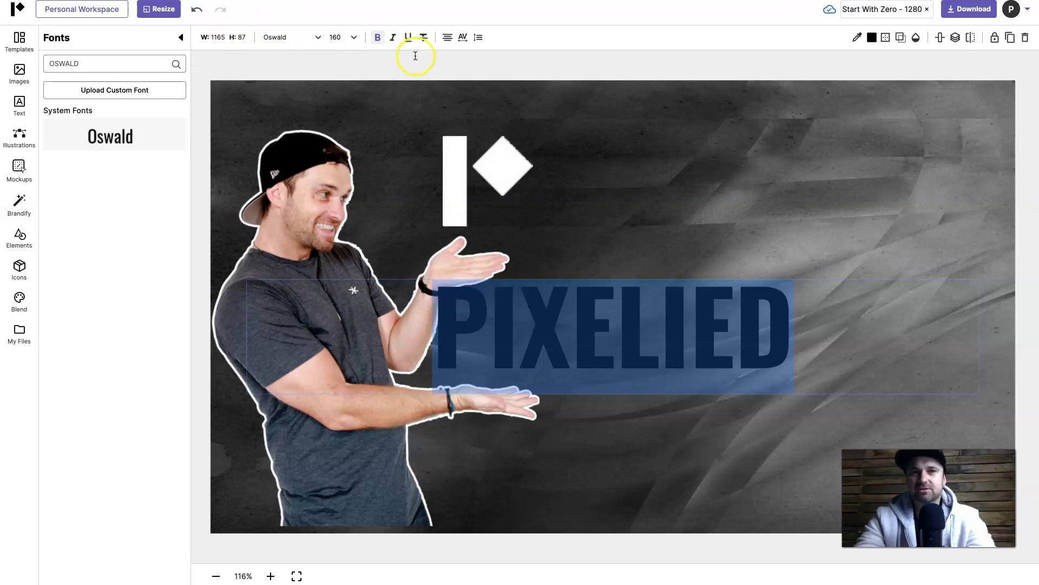
Move the PIXELIED headline up beside the logo and make its text white
left_click(568, 307)
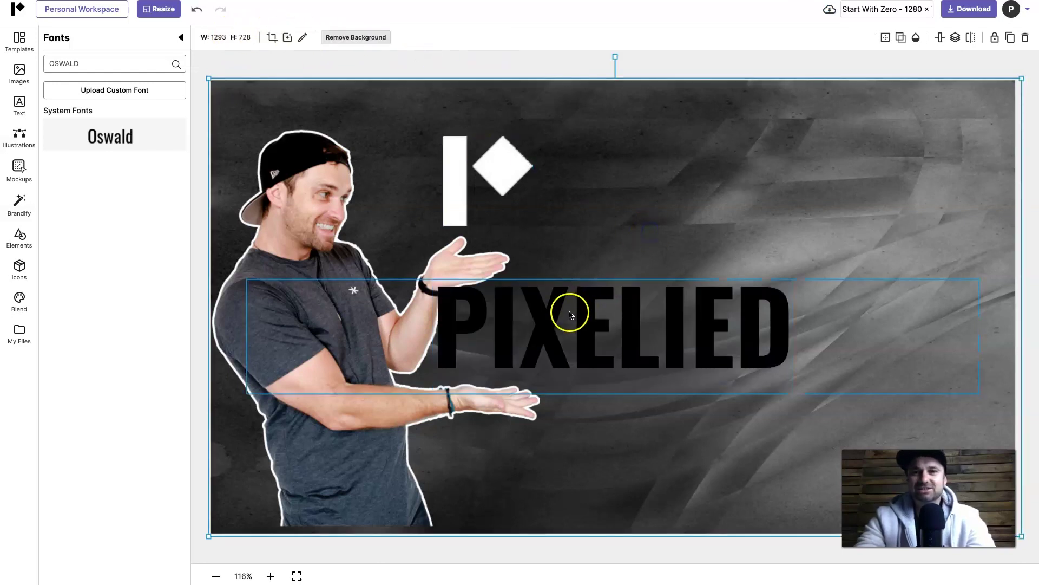
left_click_drag(569, 307, 741, 115)
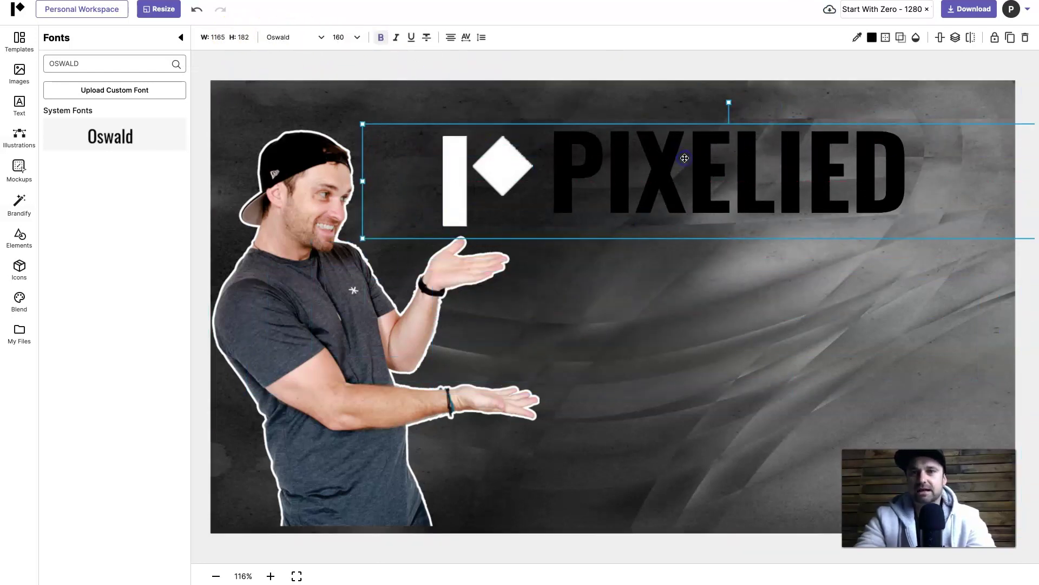
left_click(816, 208)
double_click(848, 133)
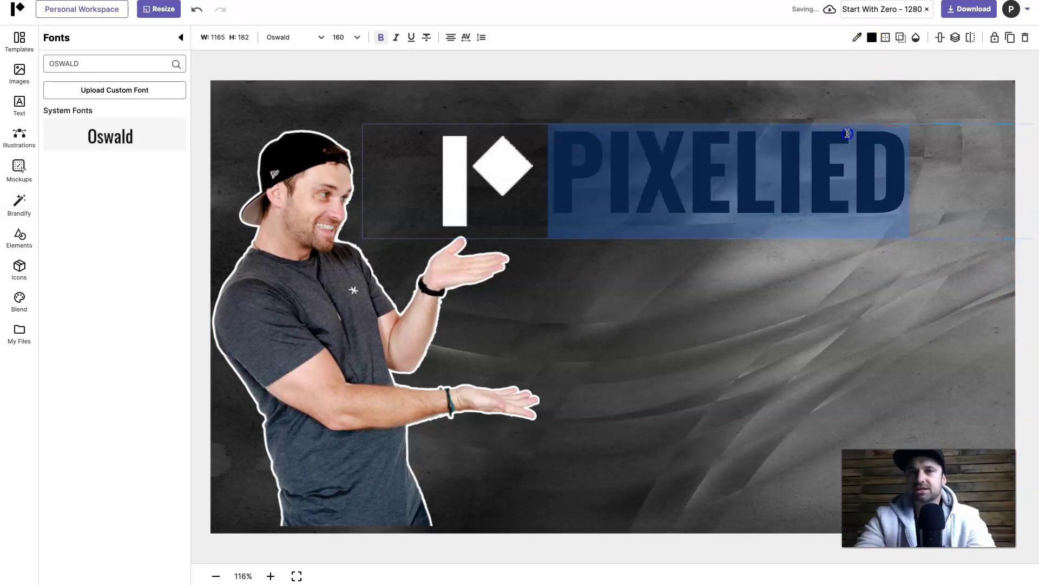
left_click(872, 38)
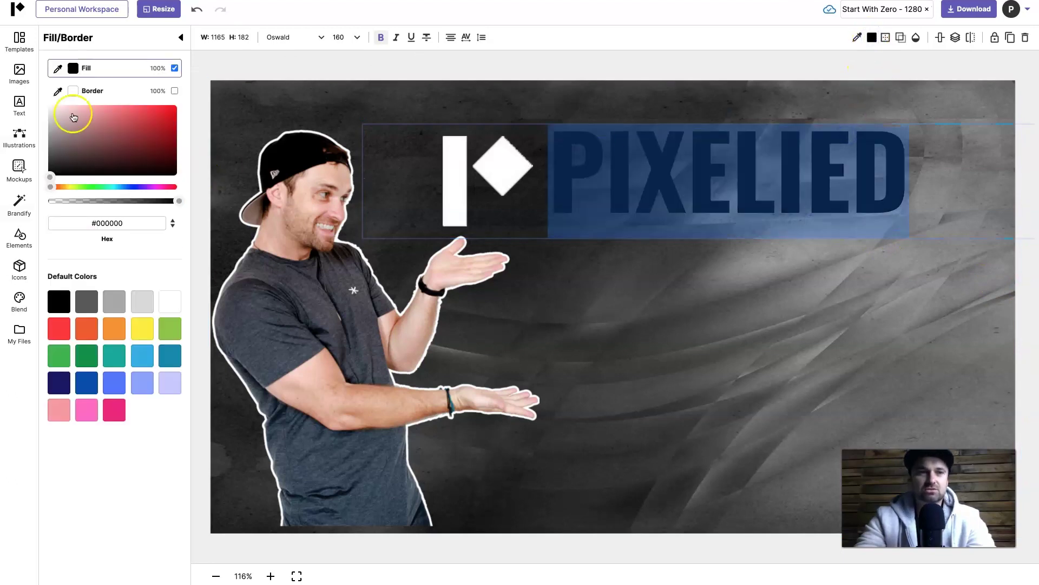
left_click_drag(70, 111, 45, 107)
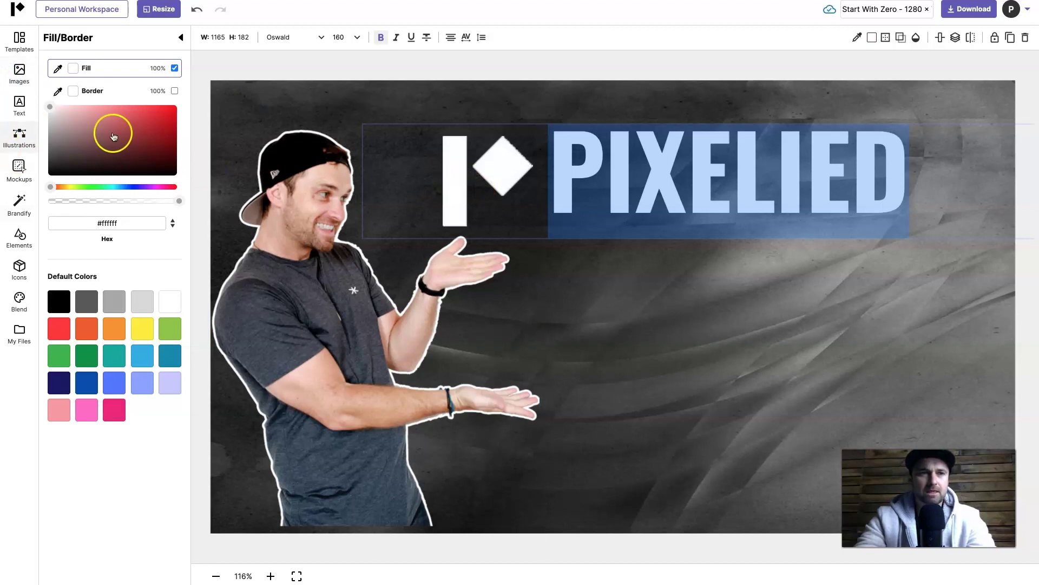
left_click(775, 241)
Resize the PIXELIED headline box and shift it left next to the logo
left_click(715, 186)
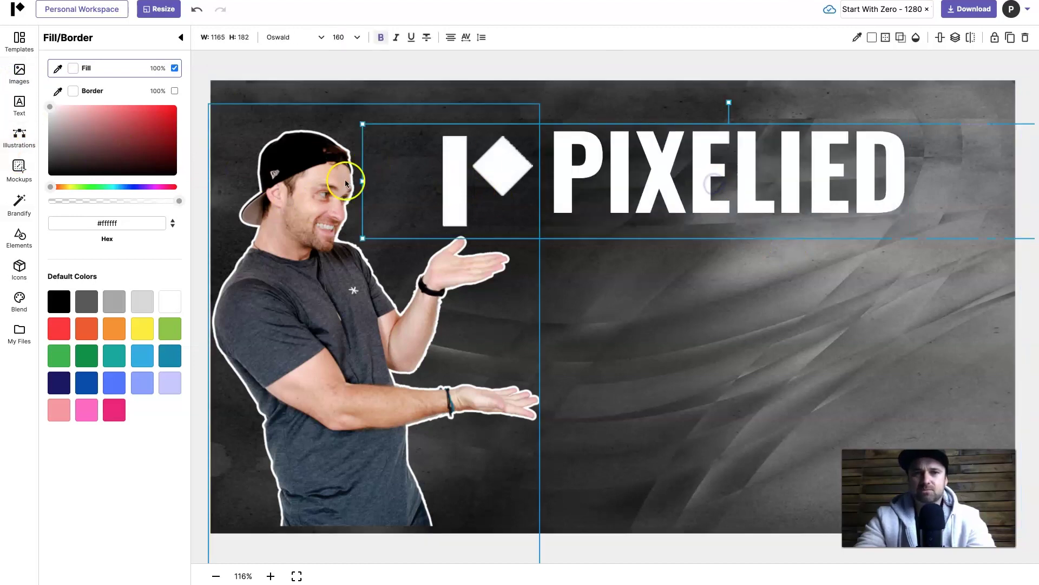
left_click_drag(363, 181, 661, 198)
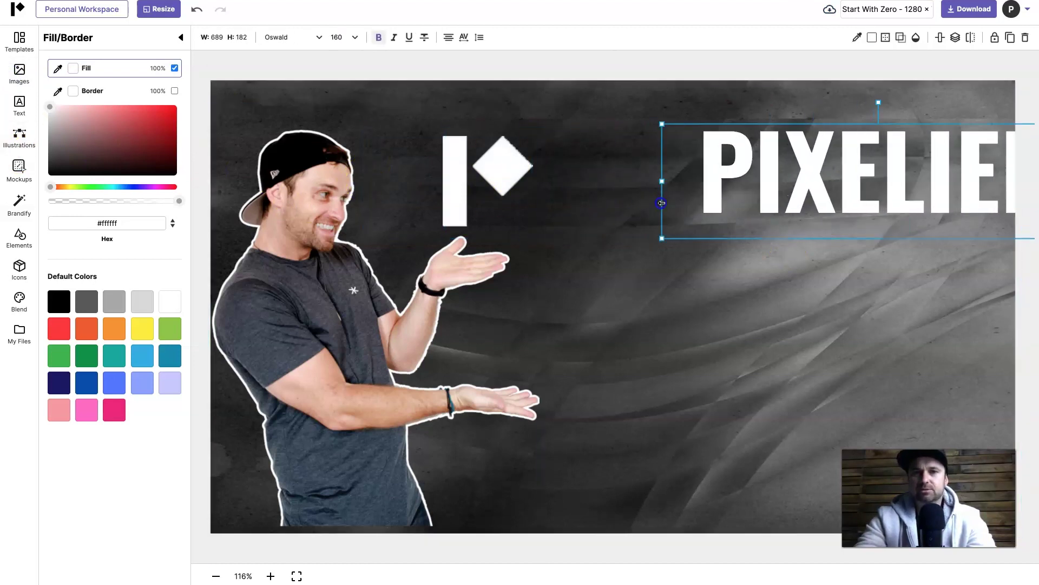
left_click(698, 249)
left_click(676, 232)
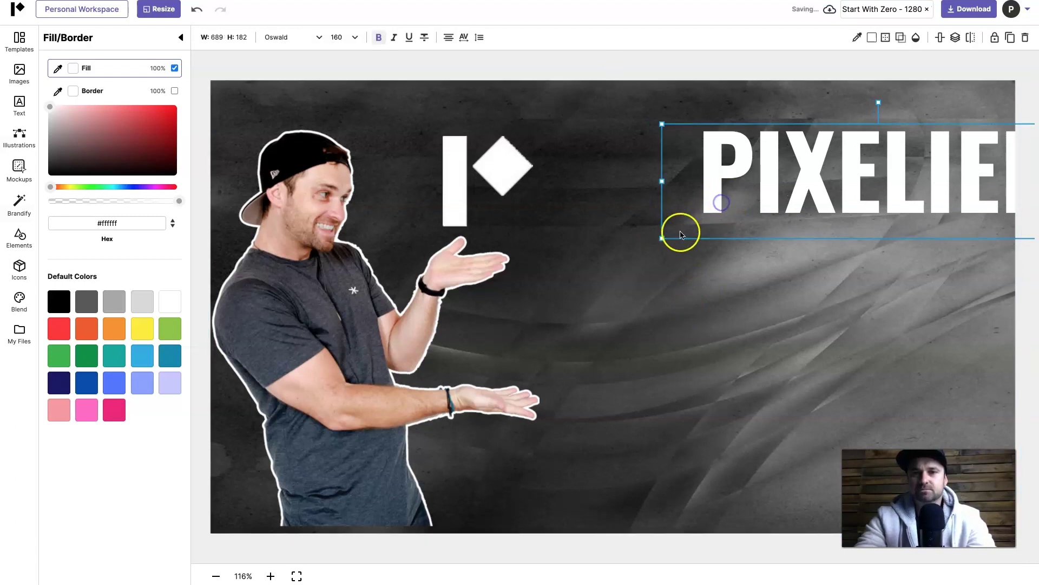
left_click_drag(661, 234, 583, 259)
left_click(826, 293)
left_click_drag(878, 188, 801, 187)
left_click(609, 491)
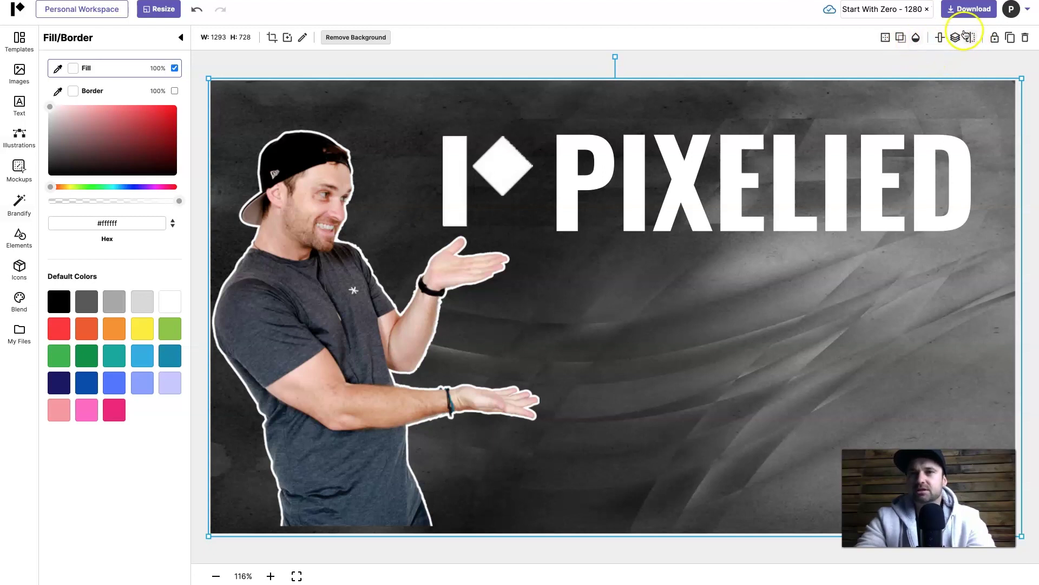
Flip the grey background image horizontally
left_click(969, 37)
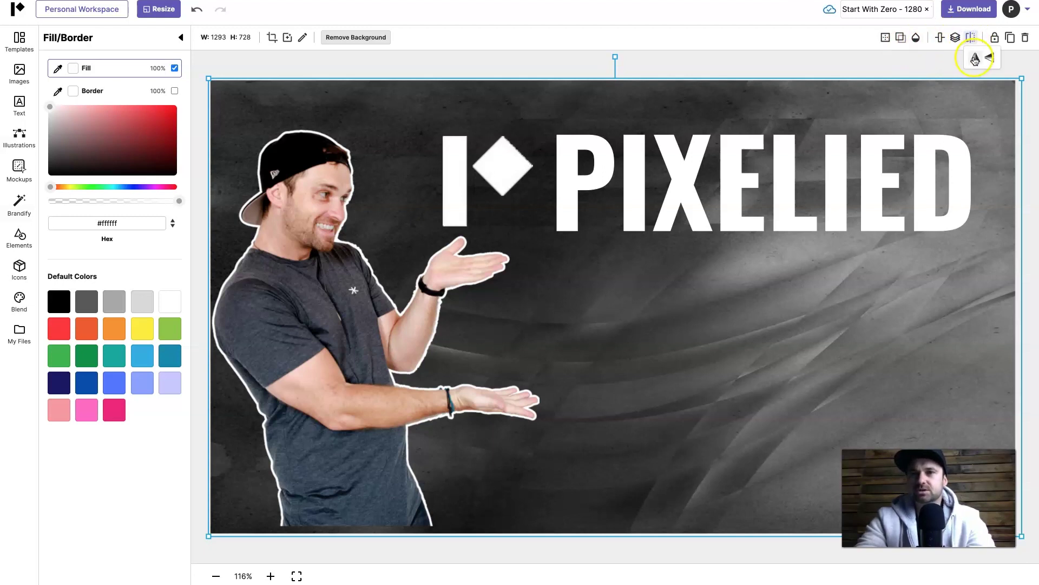
left_click(975, 58)
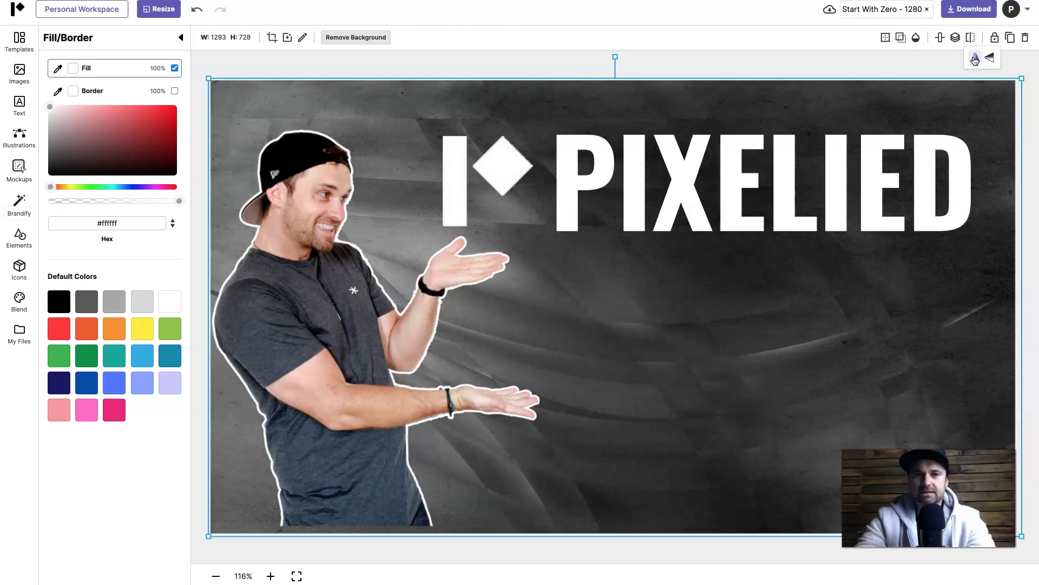
left_click(710, 64)
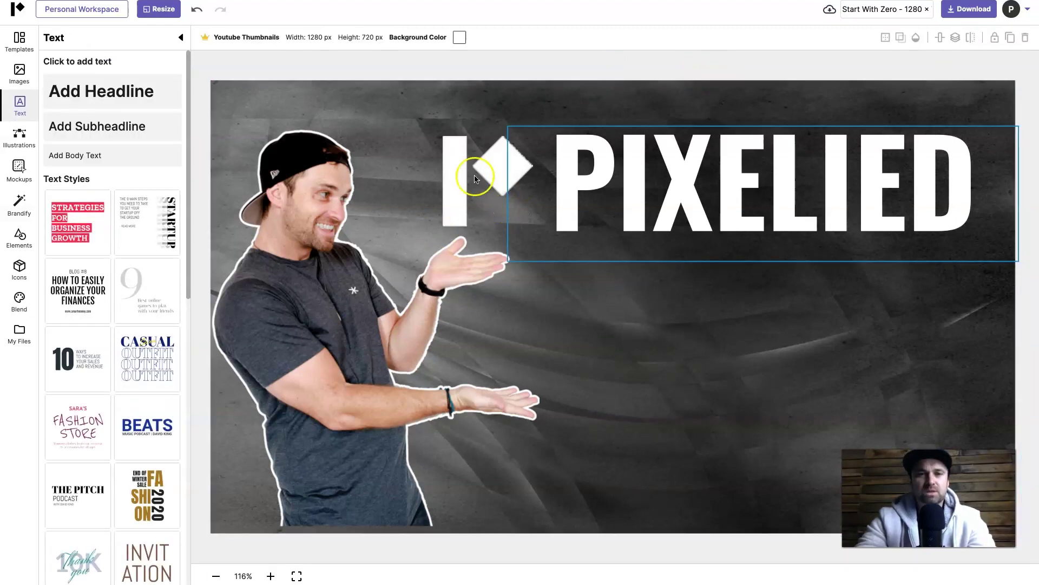
Duplicate the PIXELIED title and place the copy below the original
left_click(89, 93)
type("review")
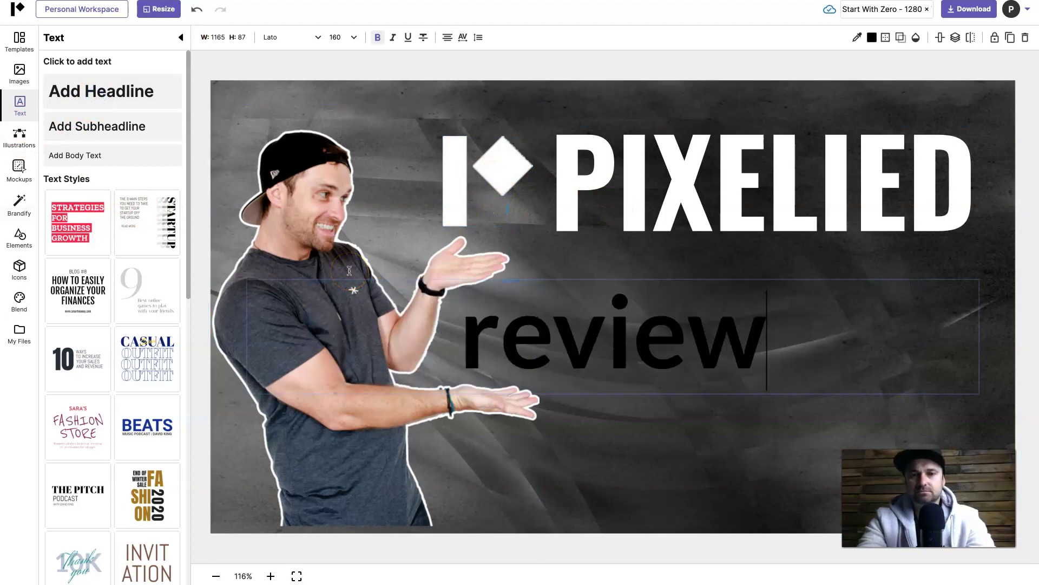
key("BackSpace")
key("BackSpace")
key("BackSpace")
key("BackSpace")
key("BackSpace")
key("BackSpace")
left_click(641, 238)
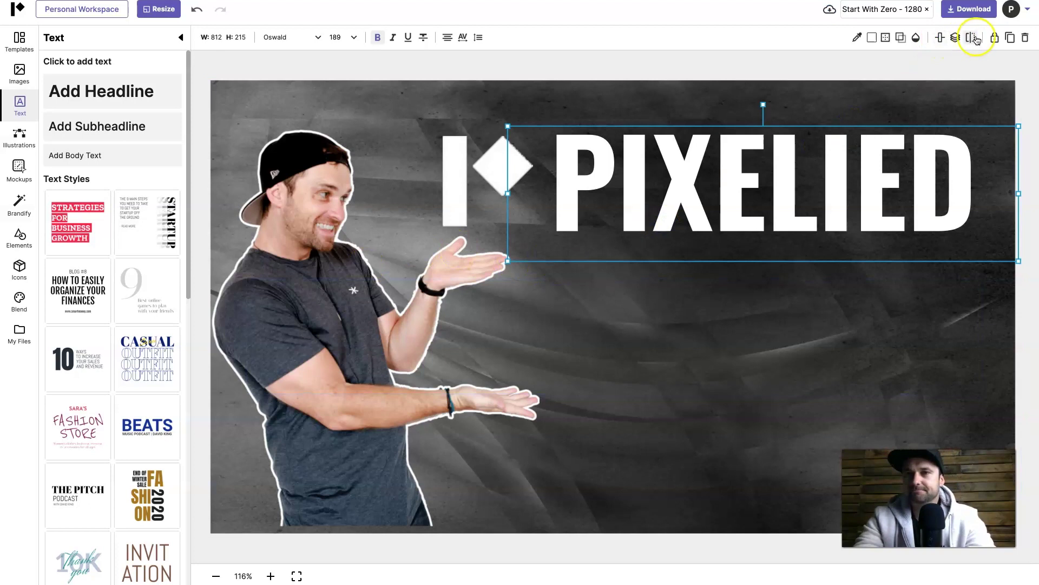
left_click(1009, 38)
left_click_drag(784, 274, 768, 331)
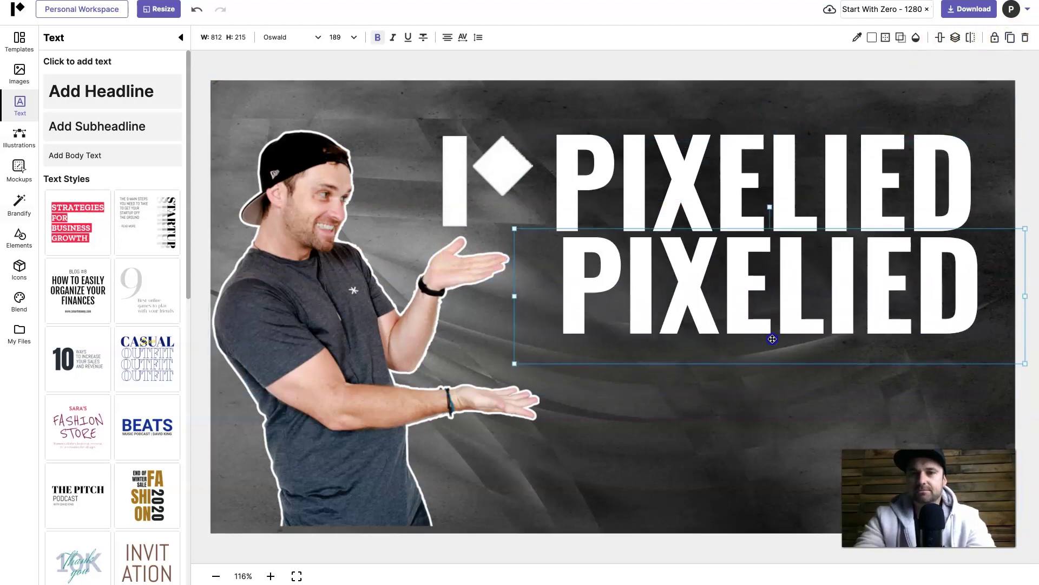
Retype the copy as REVIEW and colour it green #39b54a
double_click(769, 331)
key("ctrl+a")
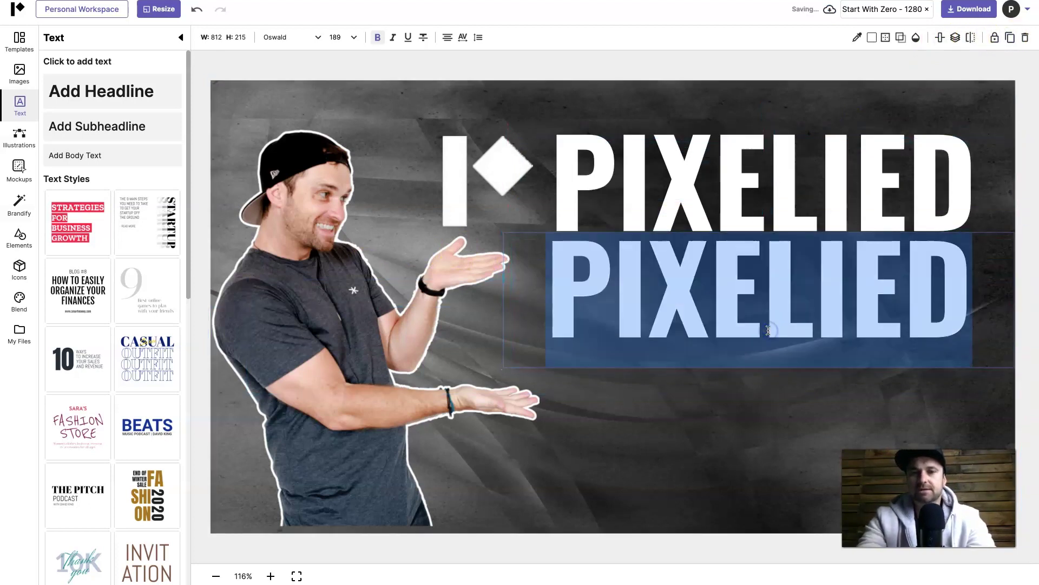
type("review")
key("BackSpace")
key("BackSpace")
key("BackSpace")
key("BackSpace")
key("BackSpace")
key("BackSpace")
type("re")
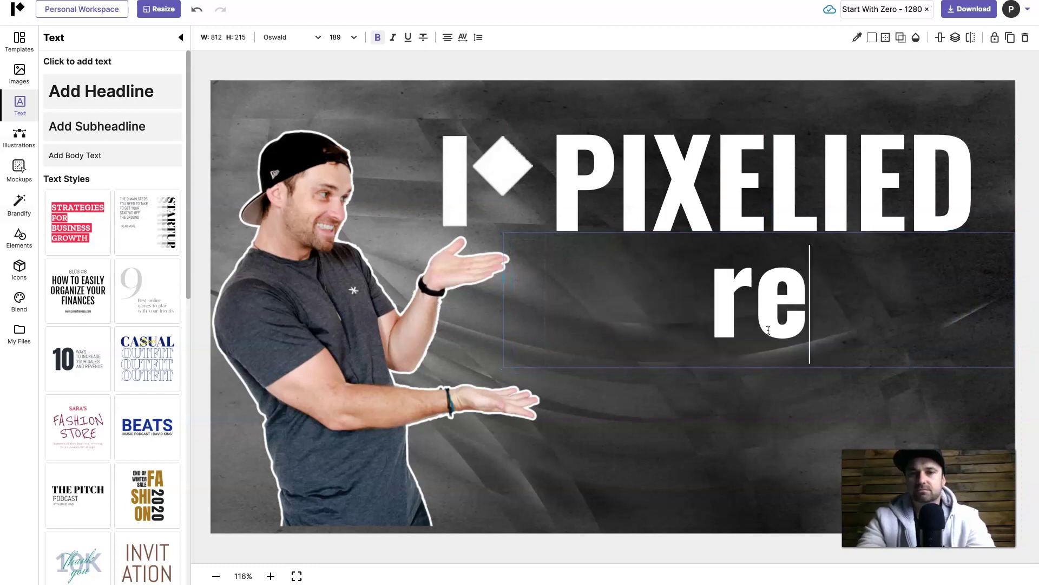
key("BackSpace")
key("BackSpace")
type("review")
double_click(734, 320)
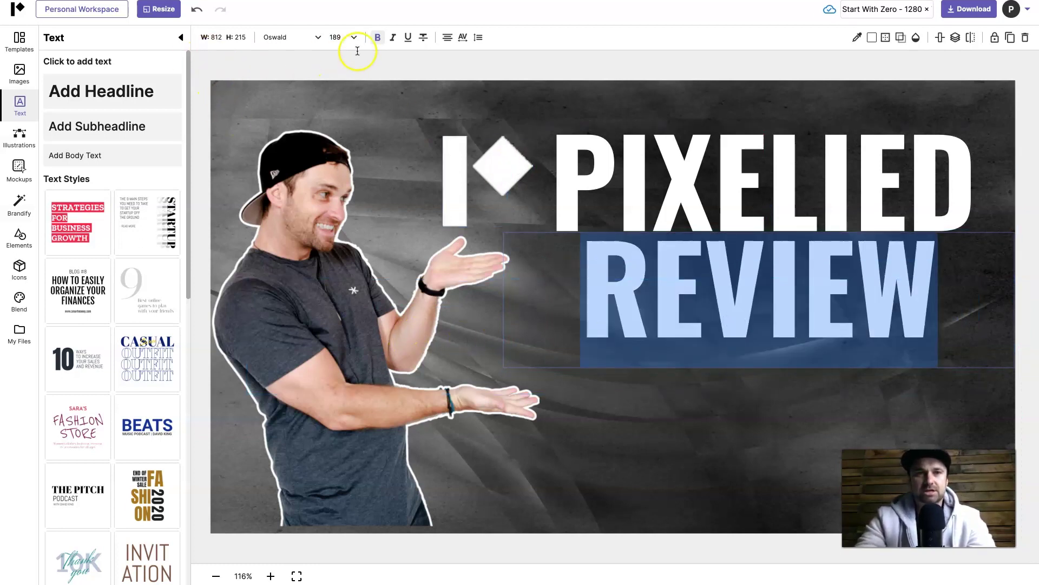
left_click(872, 37)
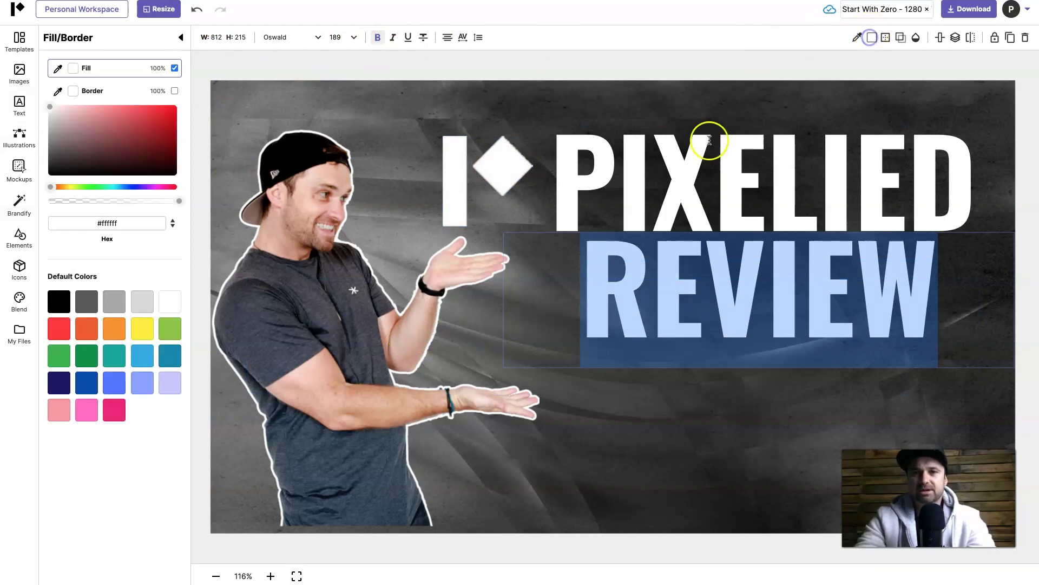
left_click(59, 355)
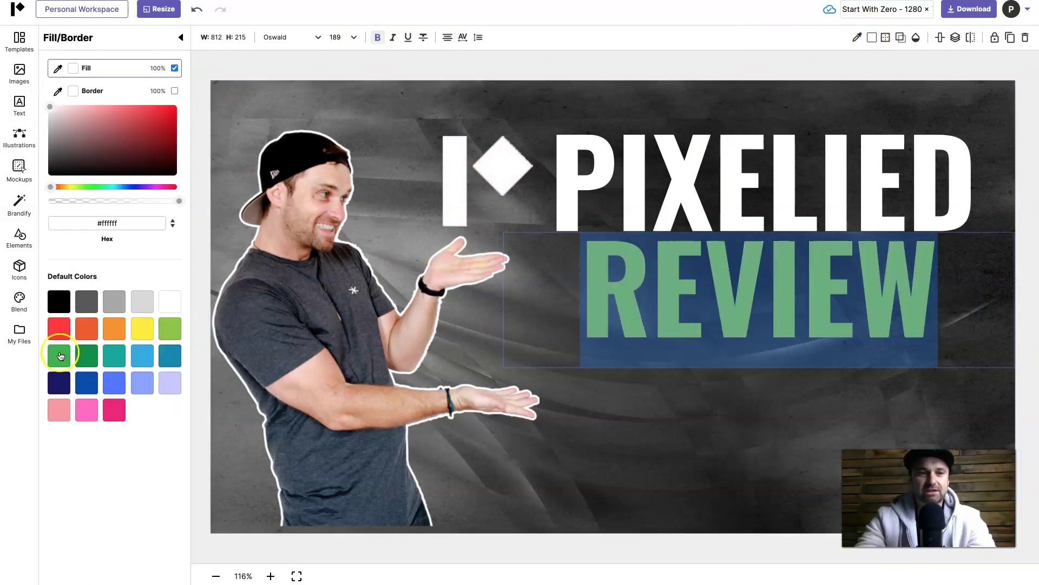
left_click(716, 55)
Resize REVIEW to size 144 and centre it beneath PIXELIED
left_click(640, 301)
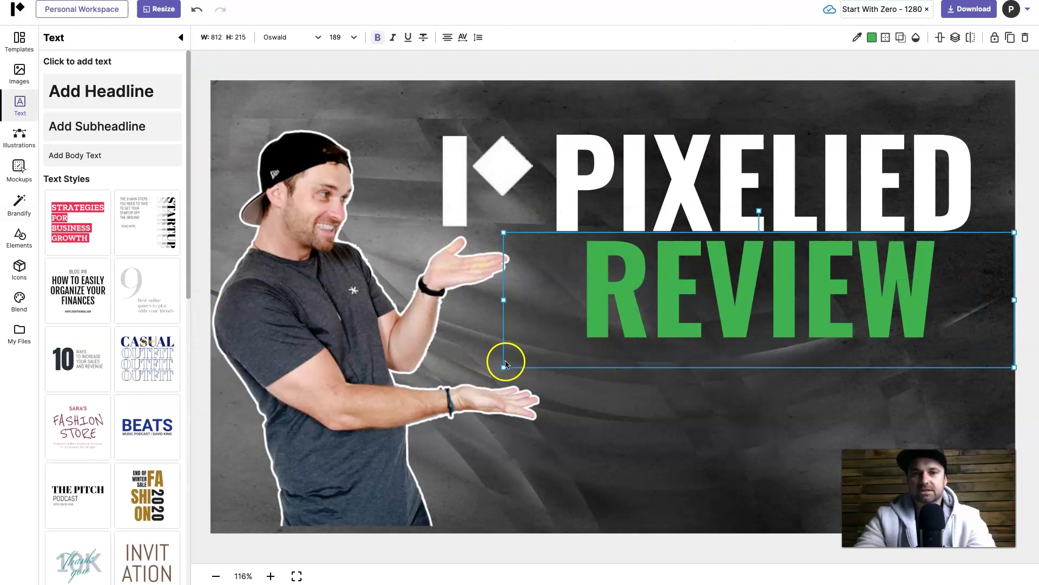
left_click_drag(503, 369, 685, 278)
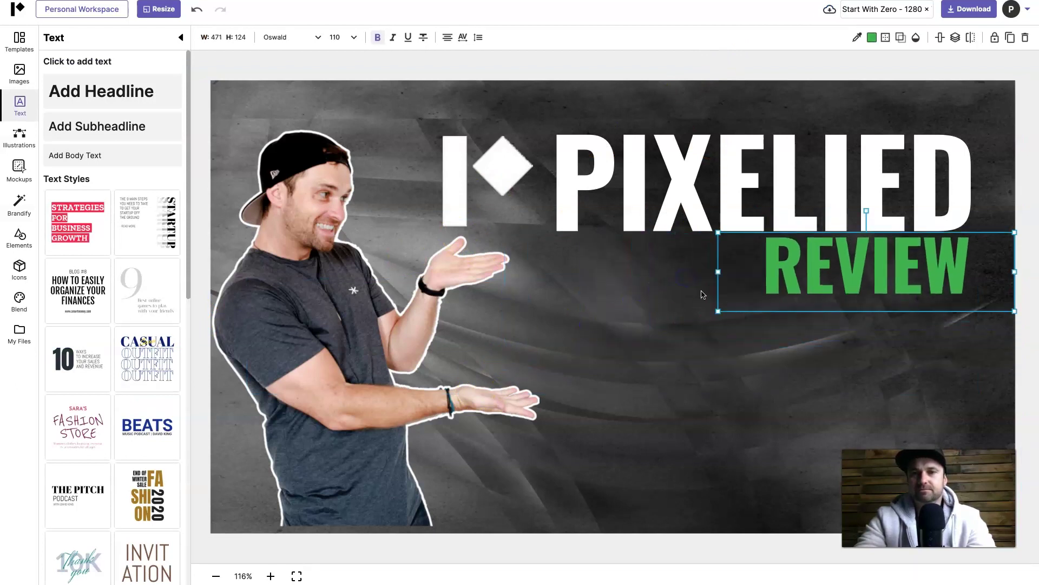
left_click_drag(717, 313, 626, 336)
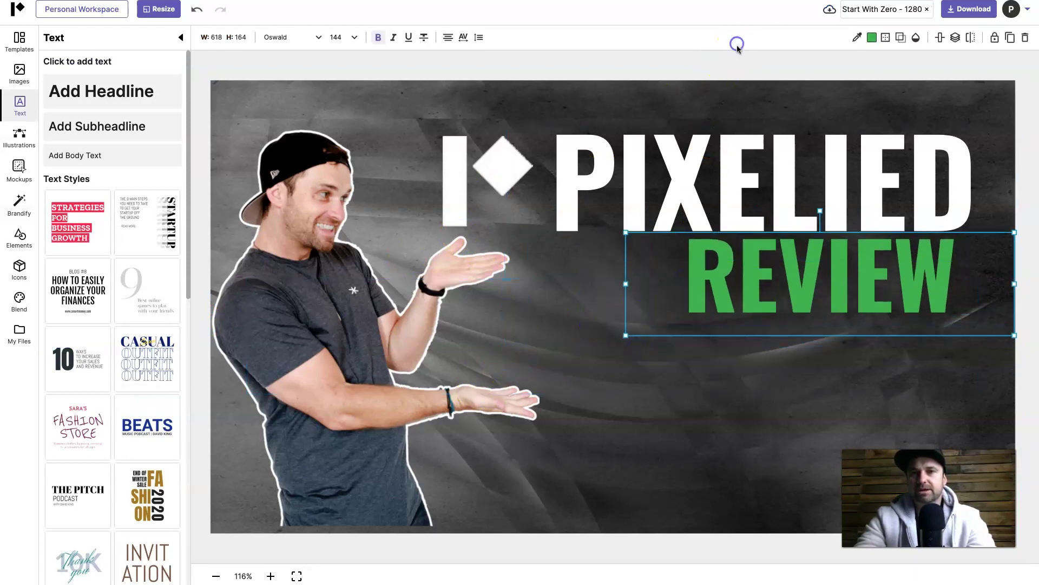
left_click_drag(807, 267, 739, 272)
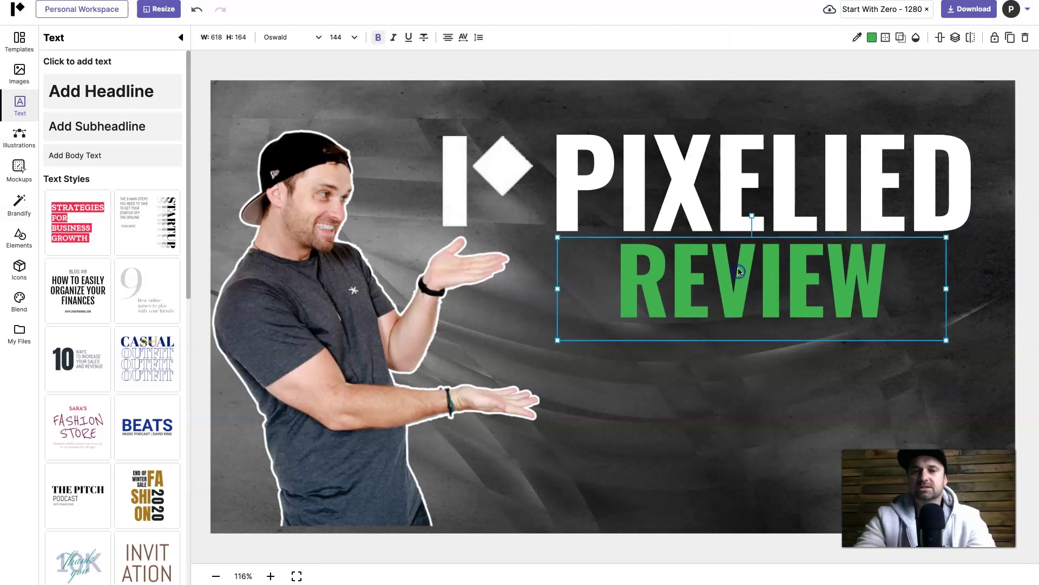
left_click(715, 63)
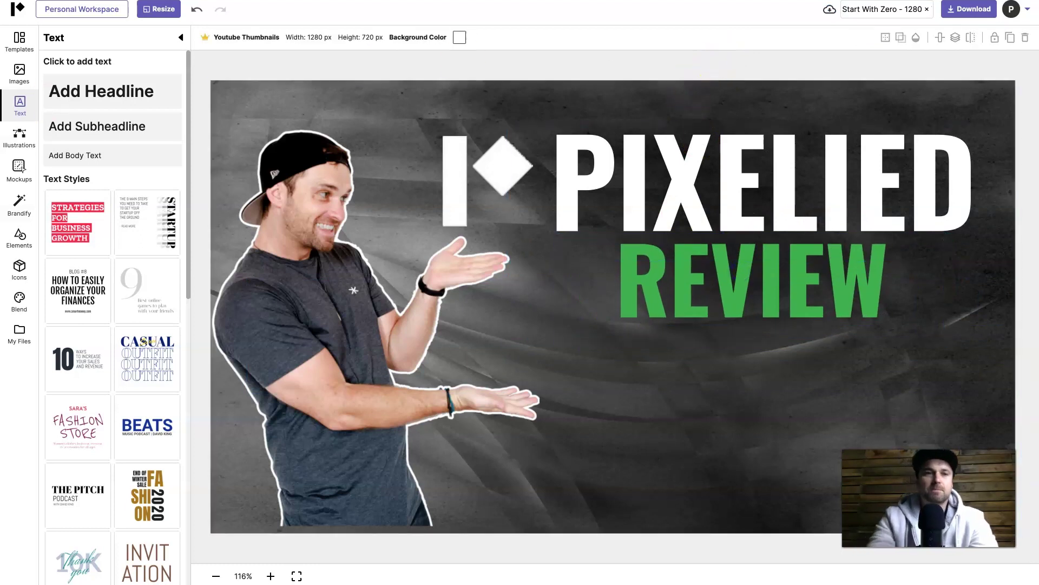
left_click(12, 236)
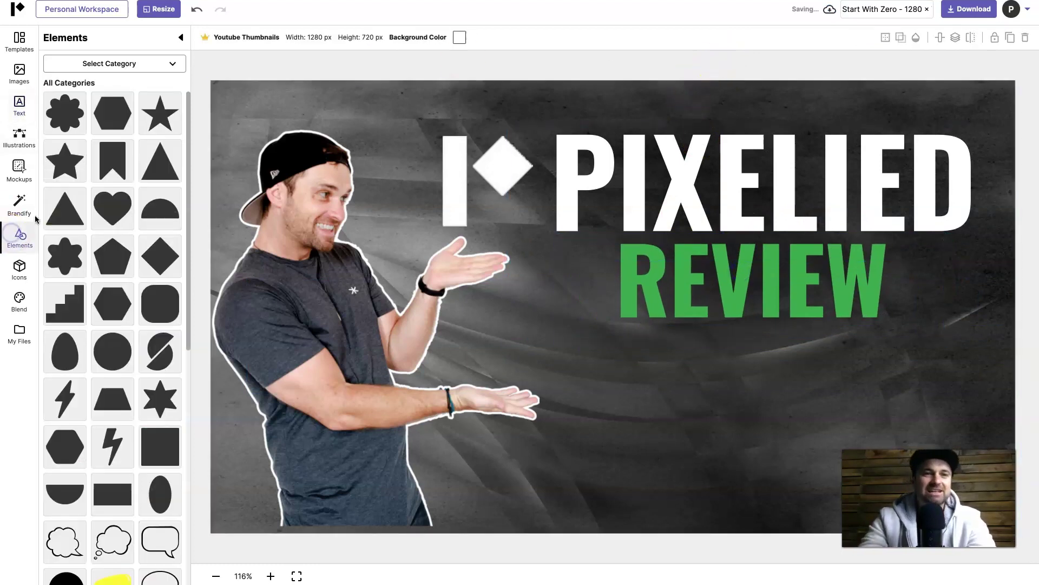
Add a square and stretch it into a black 713 × 159 banner below REVIEW
left_click(157, 449)
left_click_drag(626, 328, 986, 388)
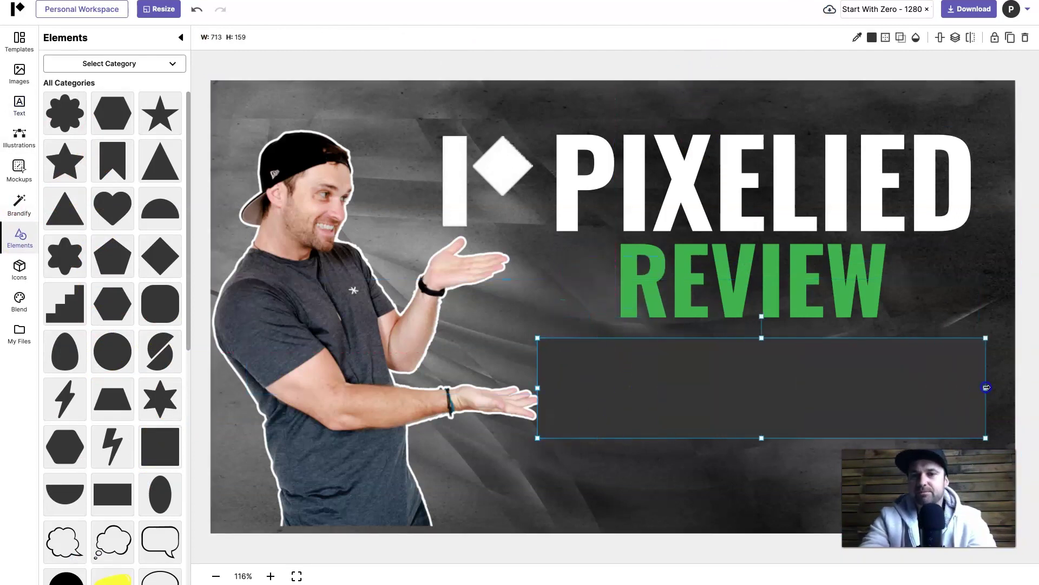
left_click(872, 37)
left_click_drag(128, 144, 50, 177)
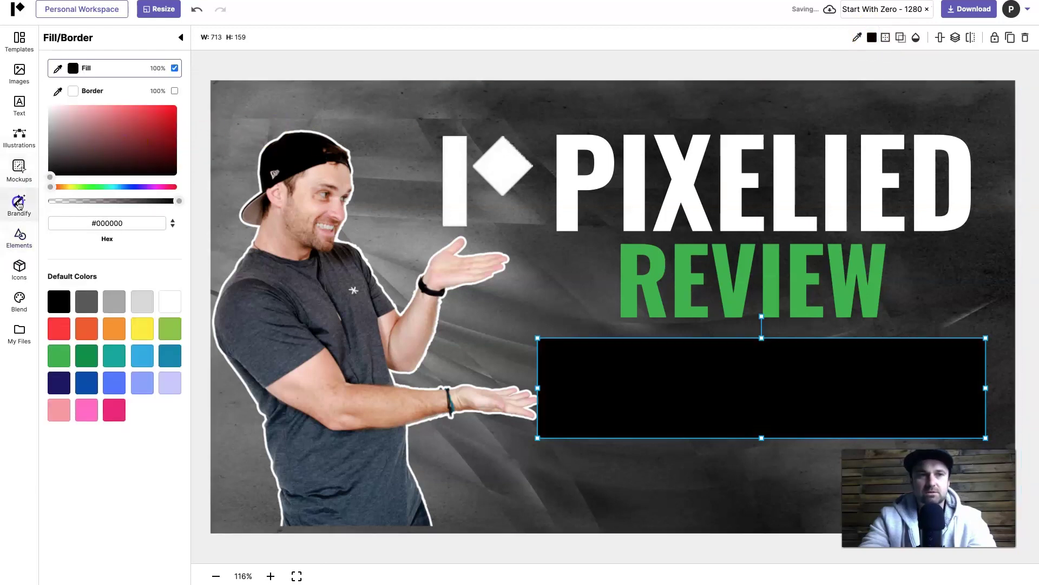
left_click(308, 50)
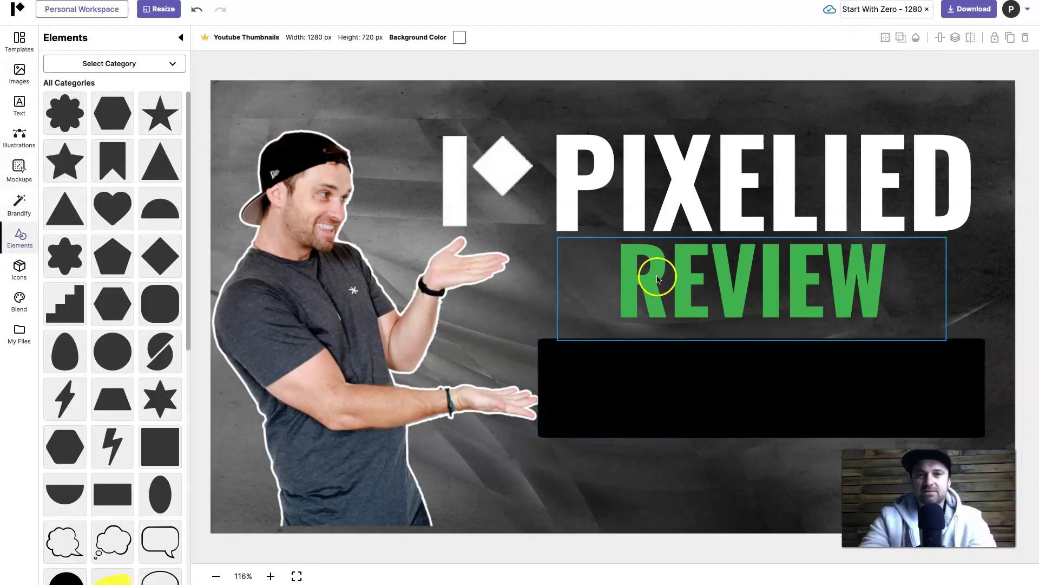
Duplicate REVIEW onto the black banner and retype it as BEST CANVA
left_click(658, 279)
key("ctrl+d")
left_click_drag(684, 282, 662, 383)
double_click(662, 383)
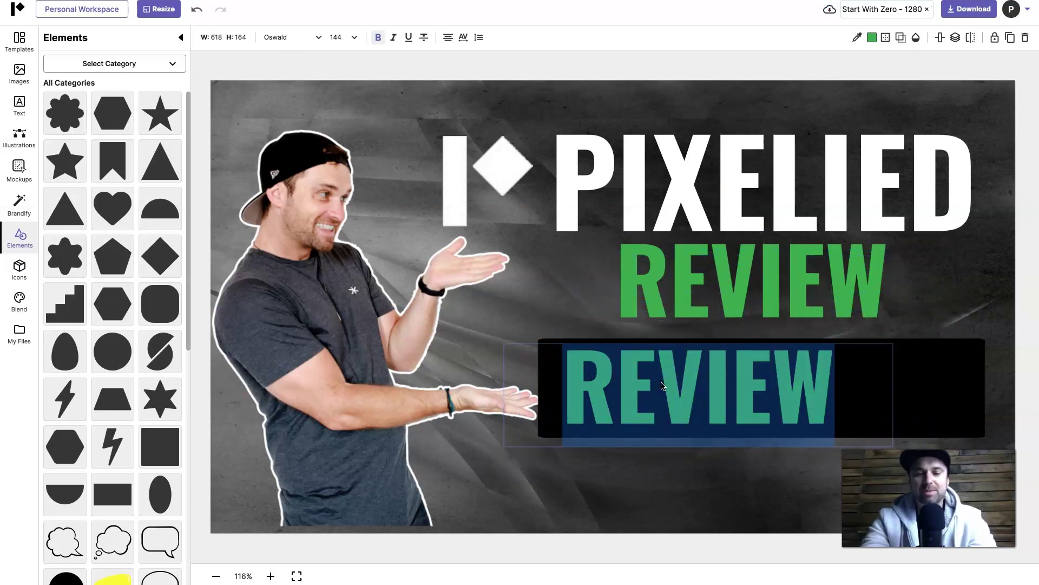
type("BEST CANVA A")
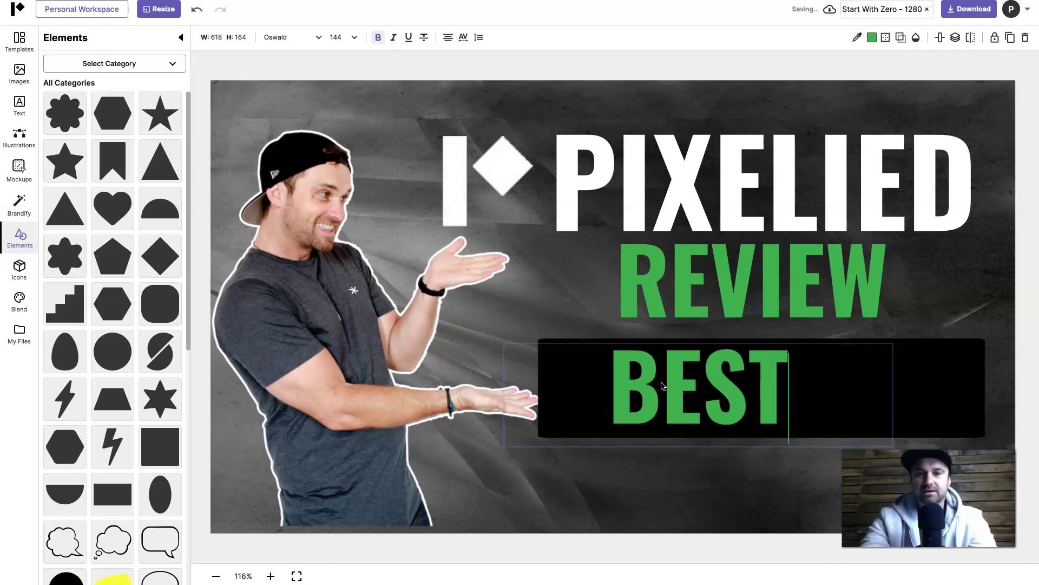
Remove the stray trailing letter and set the banner caption to font size 72
key("BackSpace")
key("BackSpace")
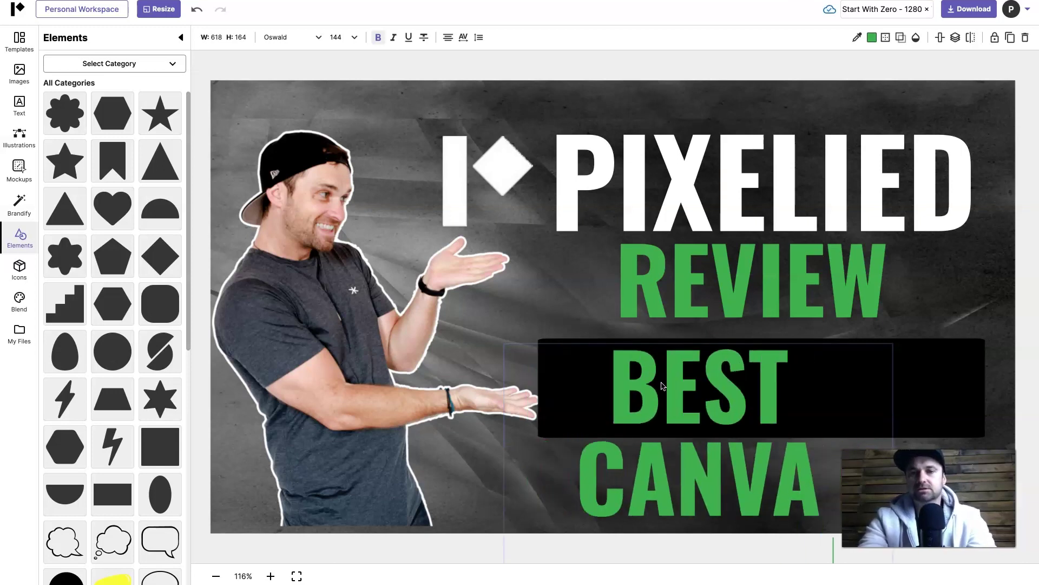
key("ctrl+a")
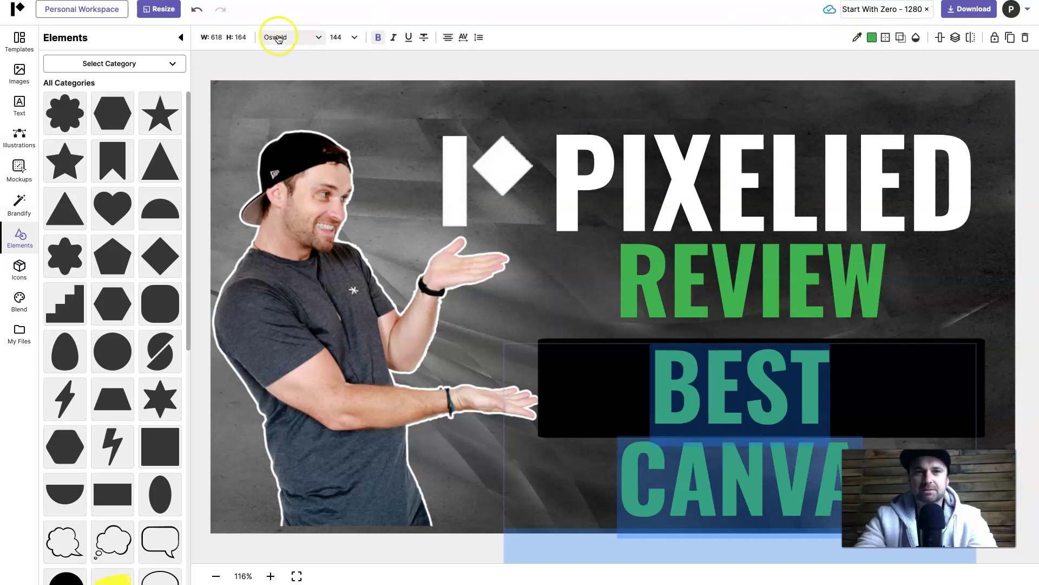
left_click(354, 37)
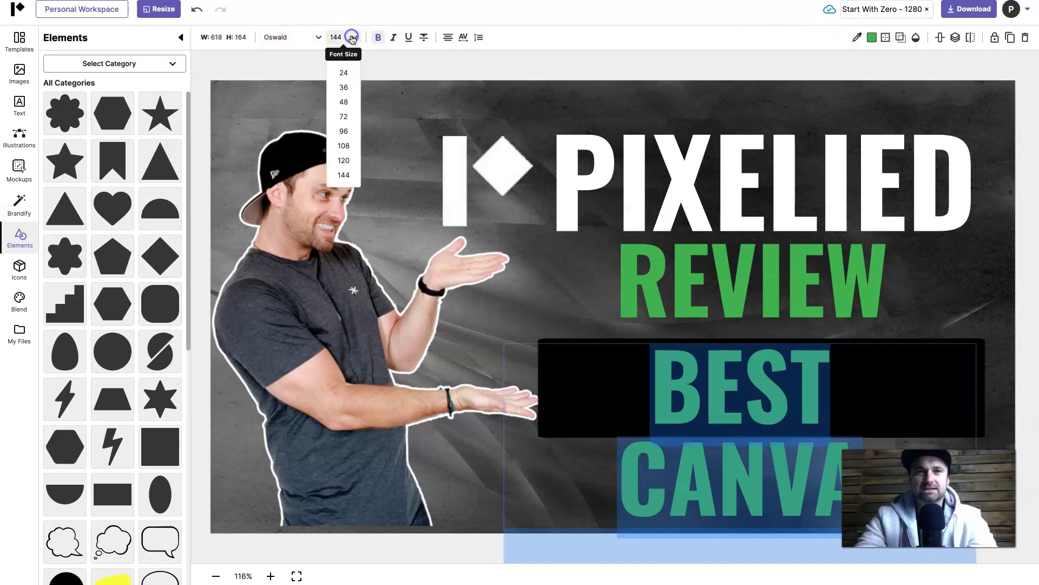
left_click(349, 118)
left_click(674, 482)
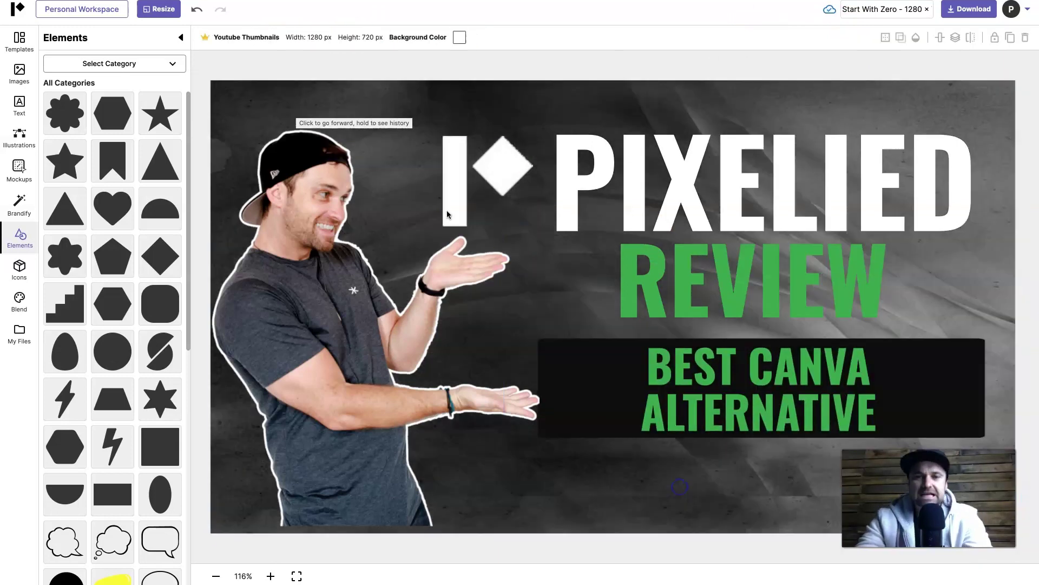
Colour the banner caption yellow
left_click(695, 380)
left_click(696, 386)
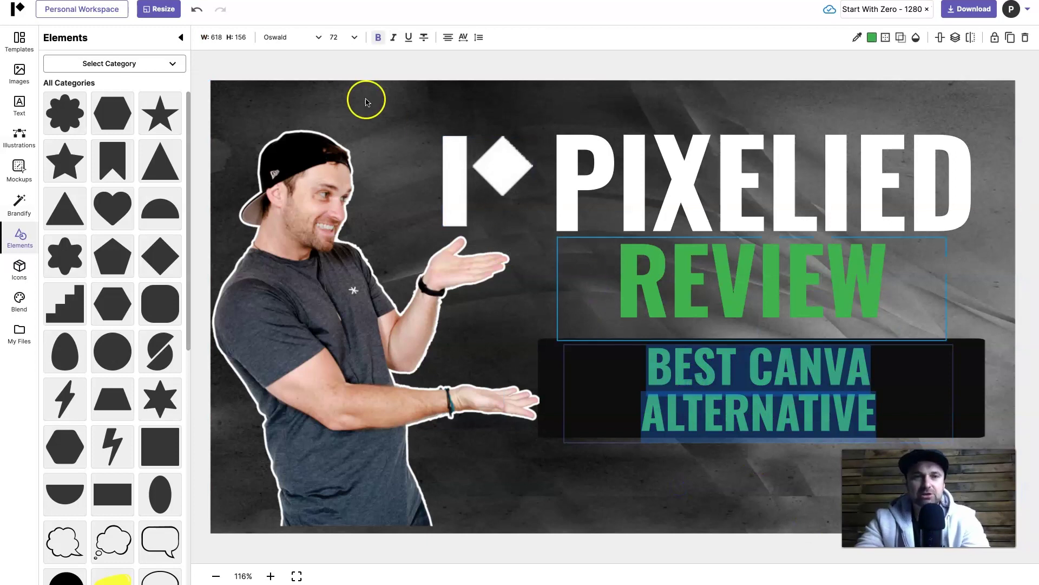
left_click(873, 38)
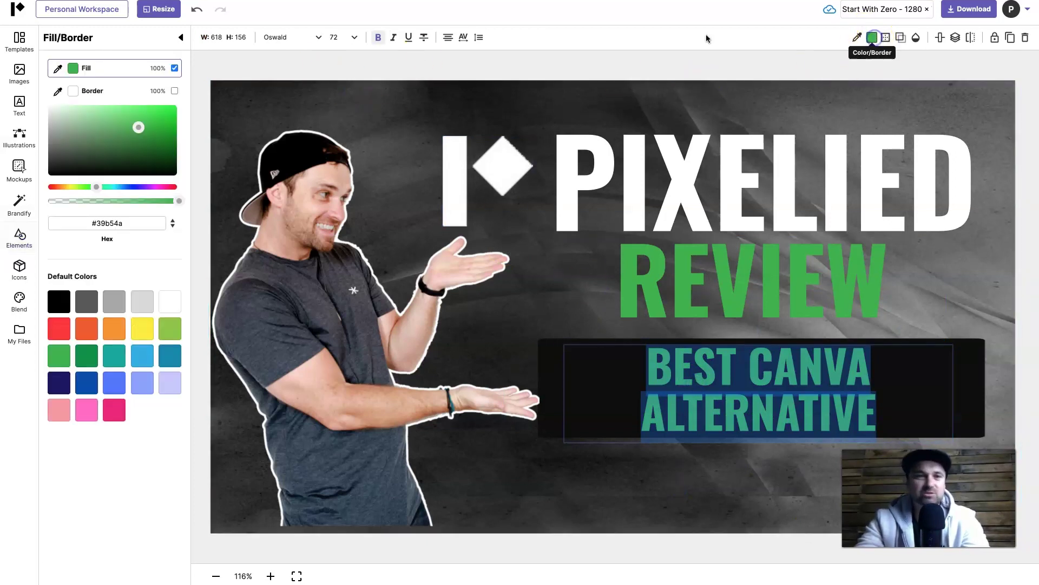
left_click(144, 337)
left_click(650, 63)
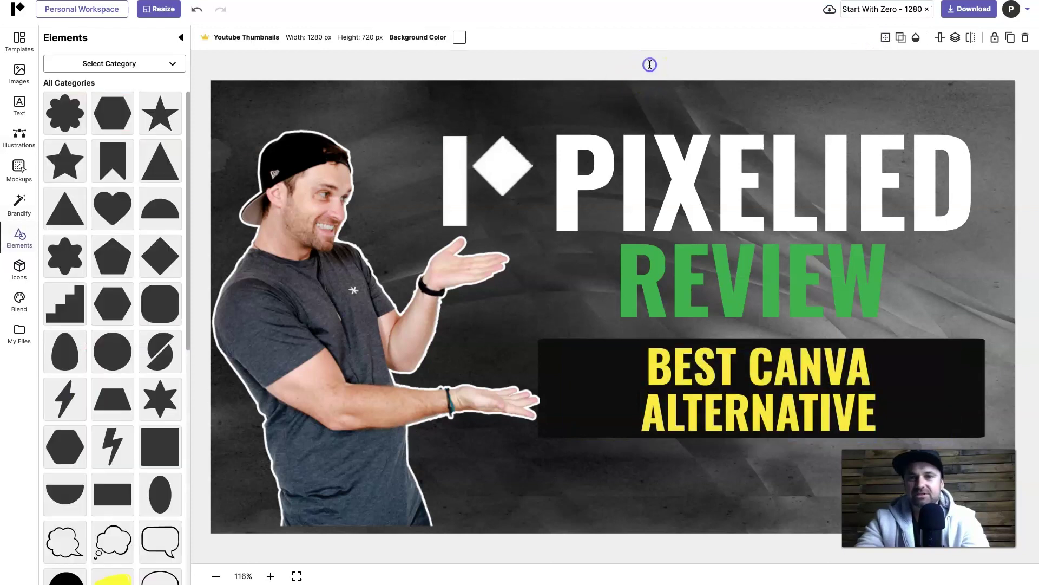
Trim the black banner's left edge and centre it under the caption
left_click(542, 389)
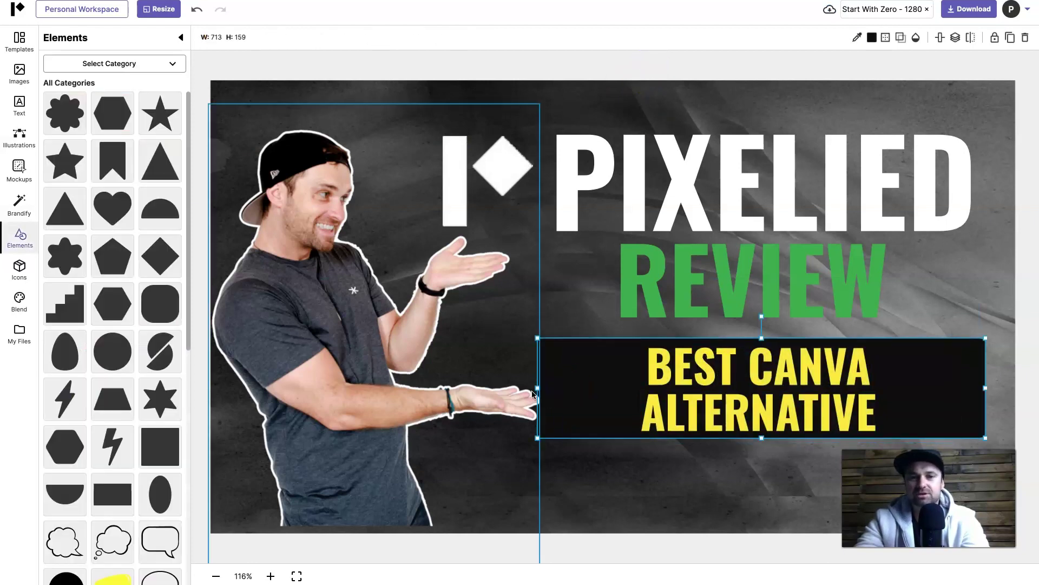
left_click_drag(538, 389, 612, 388)
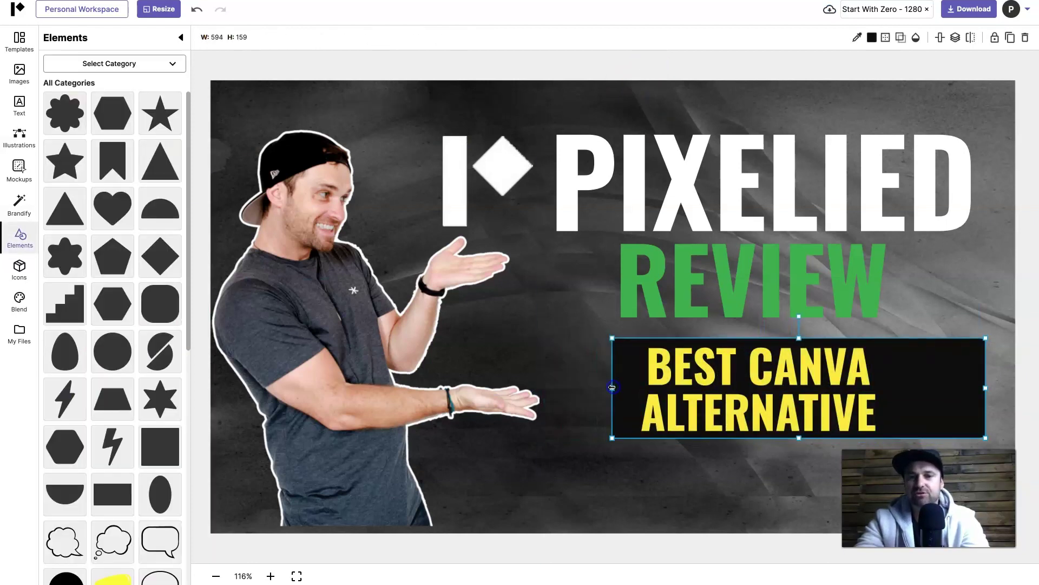
left_click_drag(983, 388, 945, 388)
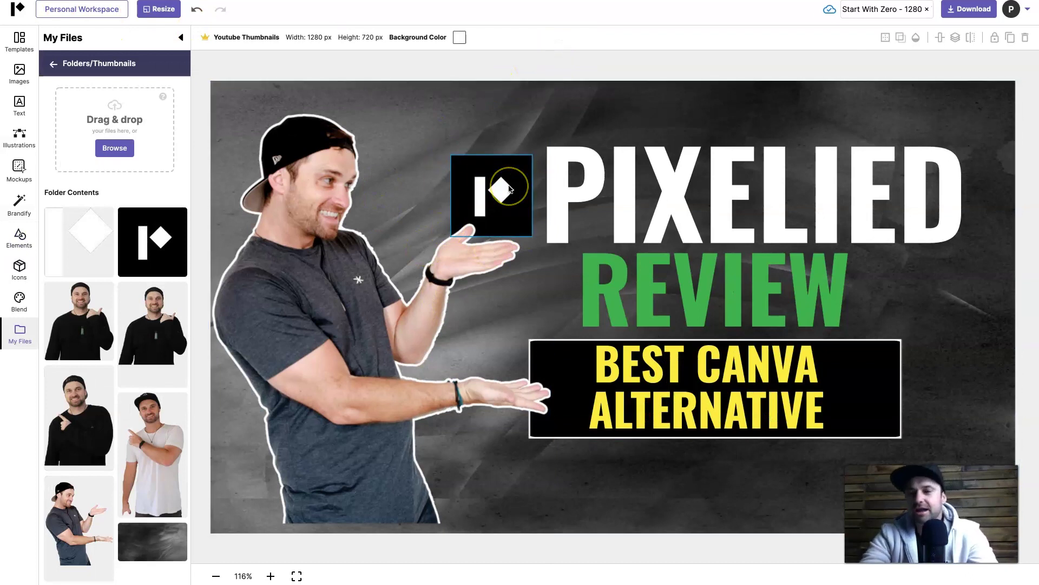
left_click(516, 203)
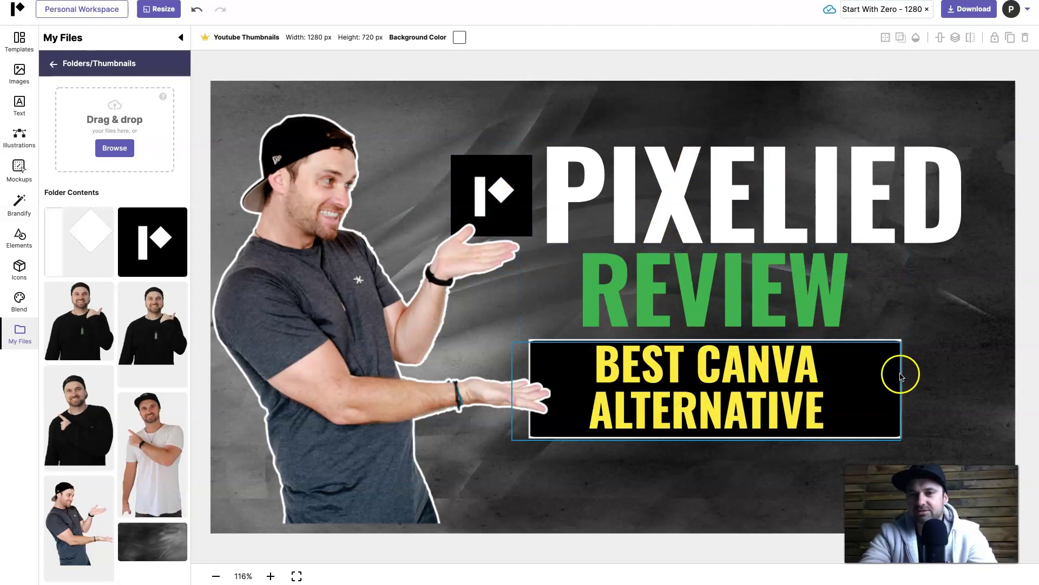
left_click(893, 341)
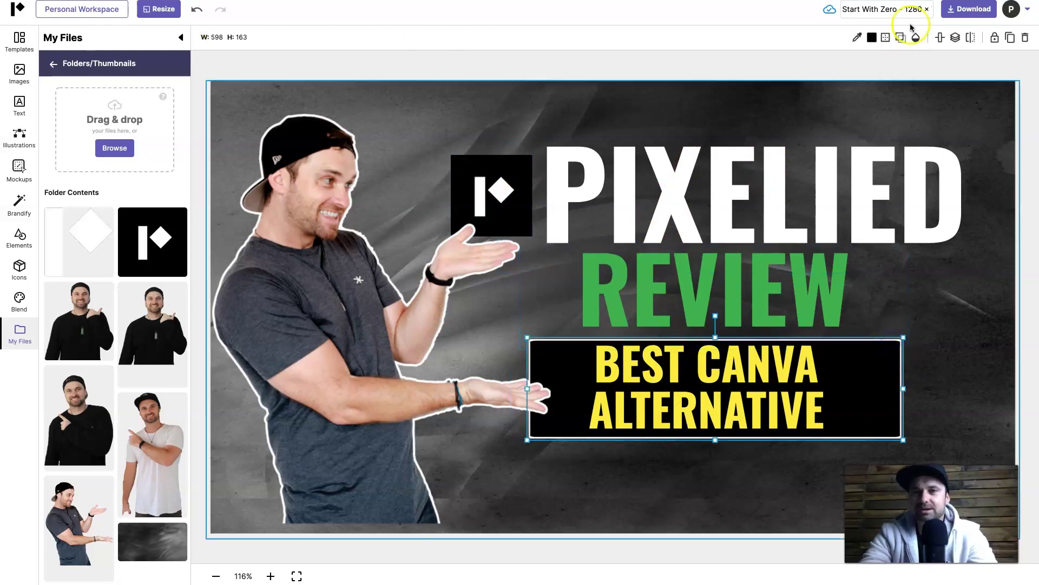
left_click(886, 39)
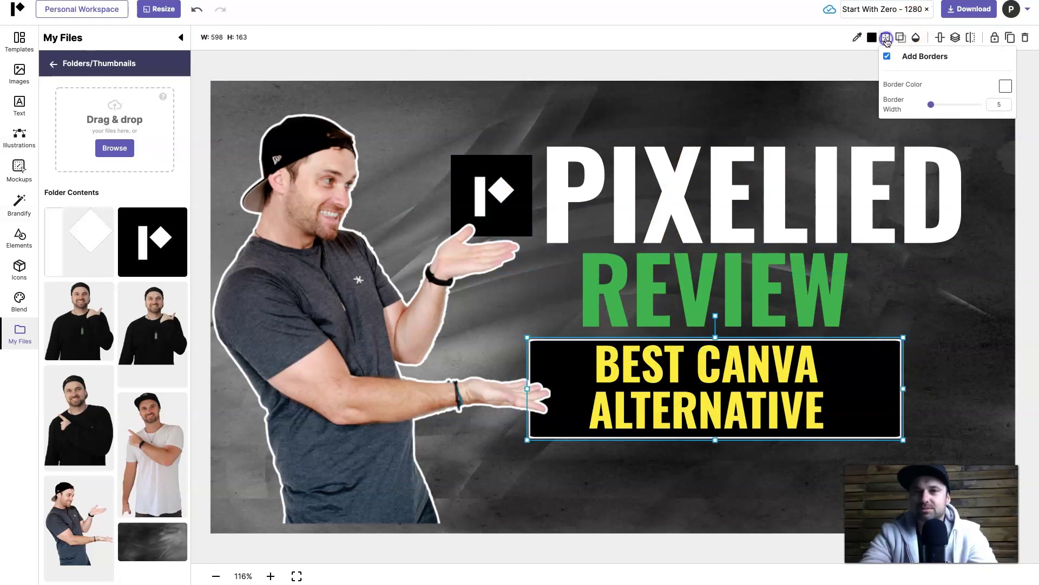
left_click(1005, 87)
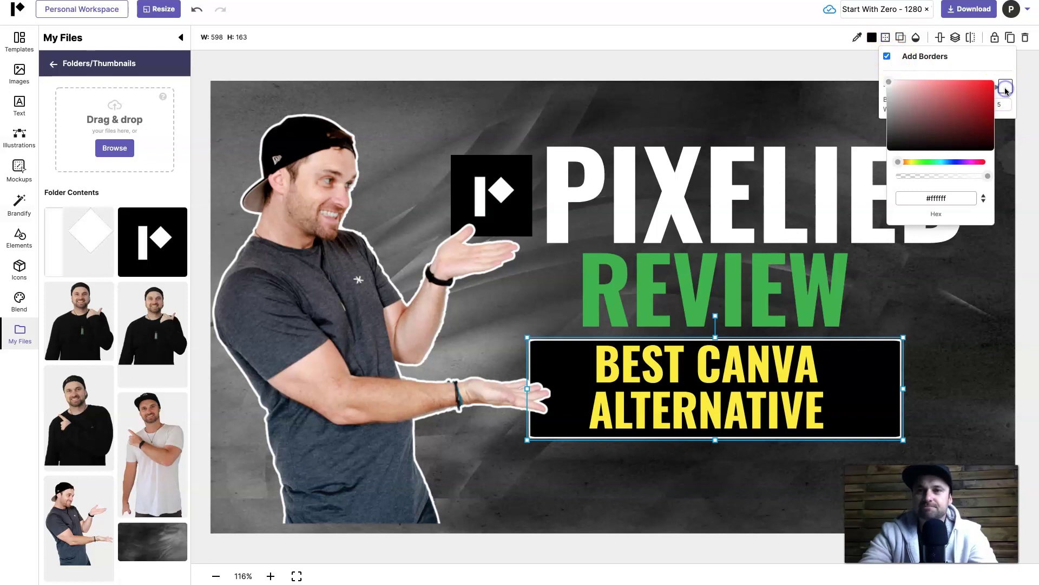
left_click(847, 63)
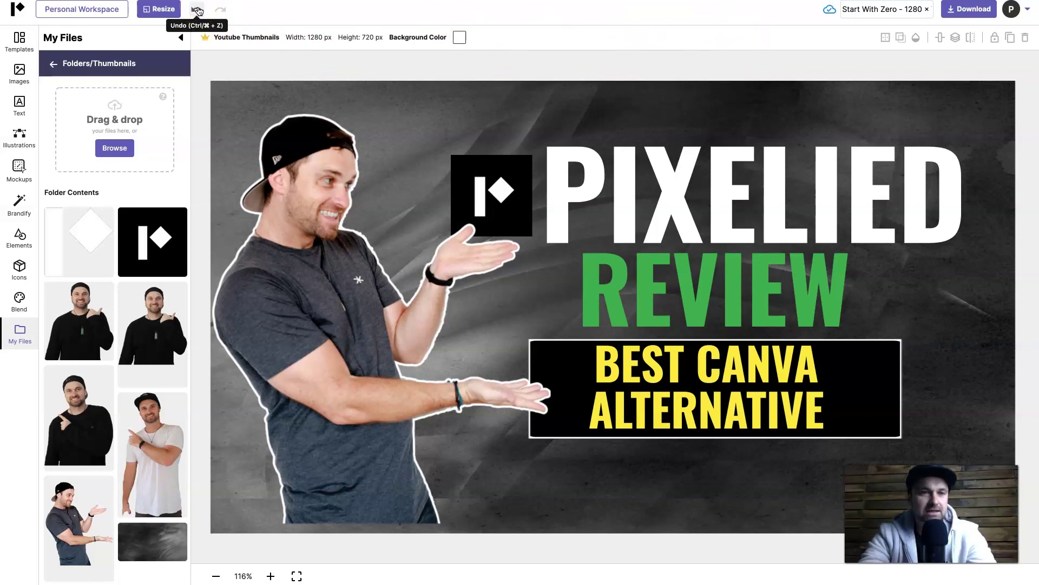
Rename the design to Pixelied Review
left_click(231, 25)
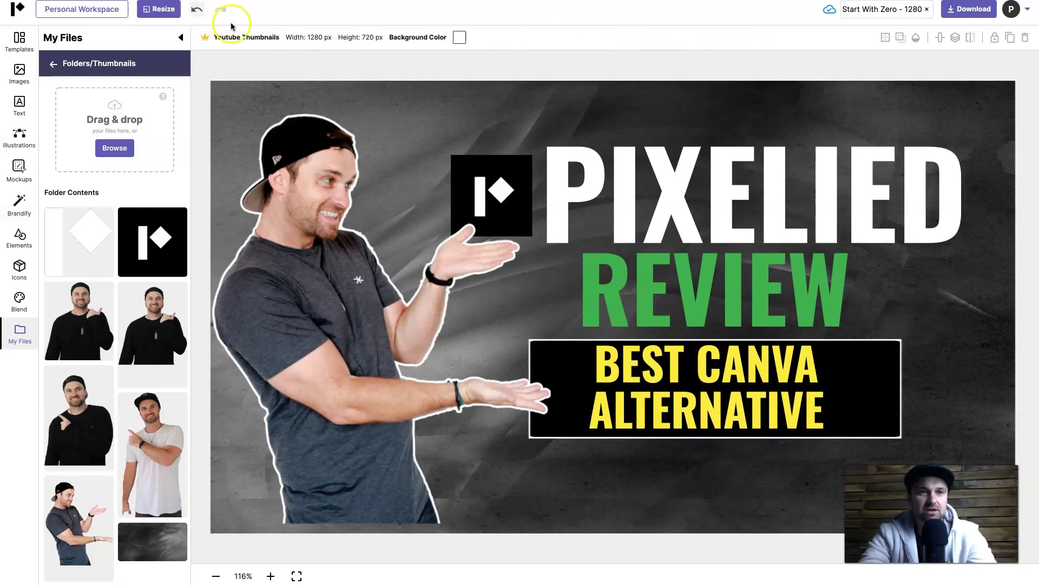
left_click(894, 9)
type("PIX")
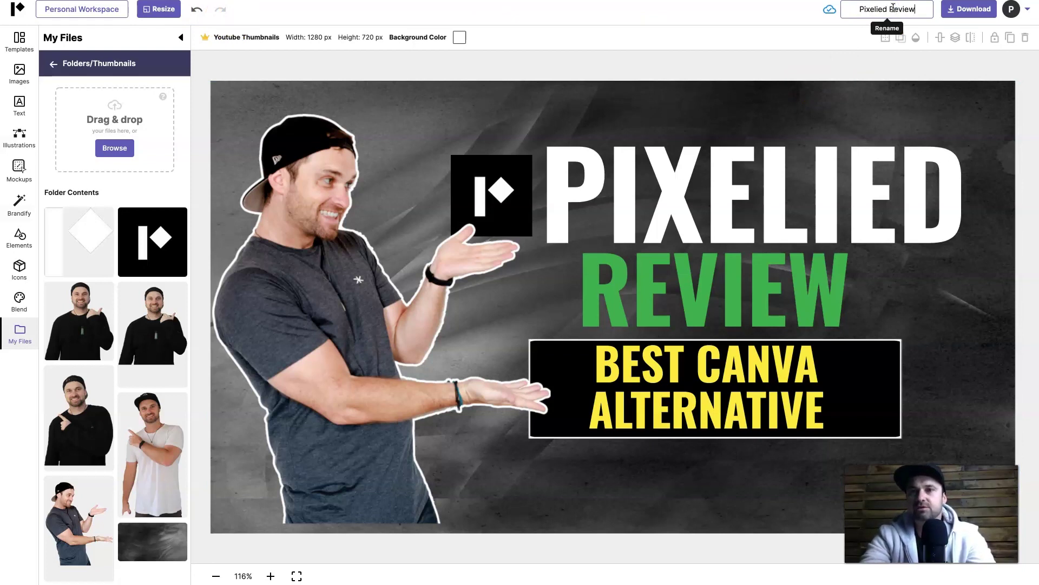
Download the thumbnail as a JPG and open the downloaded file
left_click(974, 11)
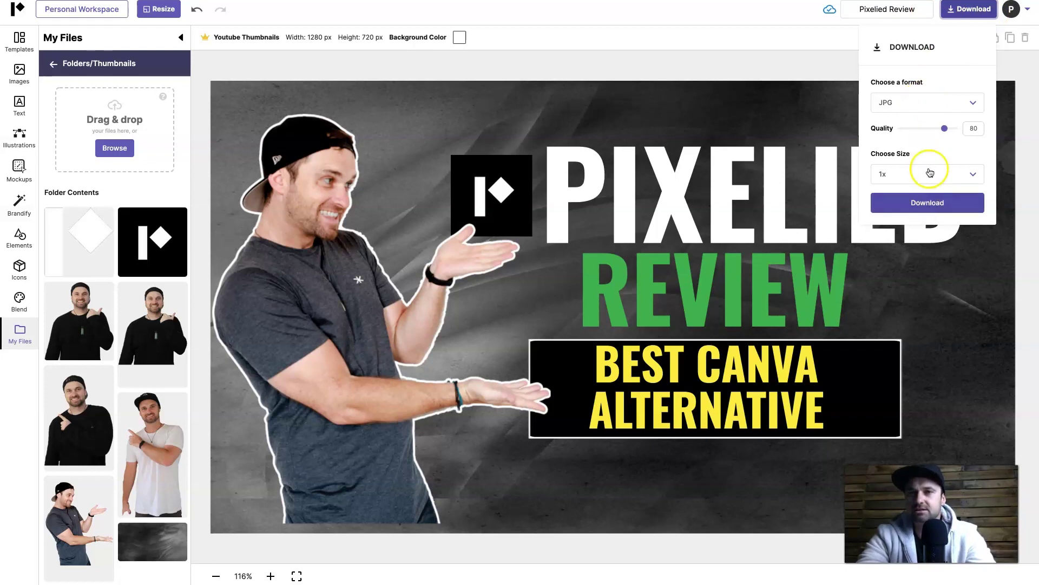
left_click(927, 211)
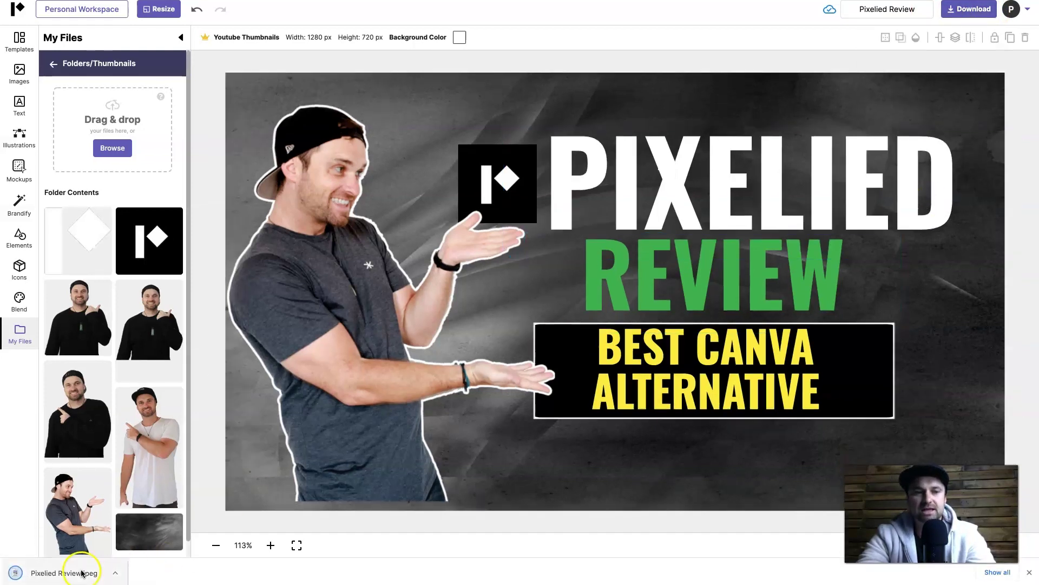
left_click(81, 573)
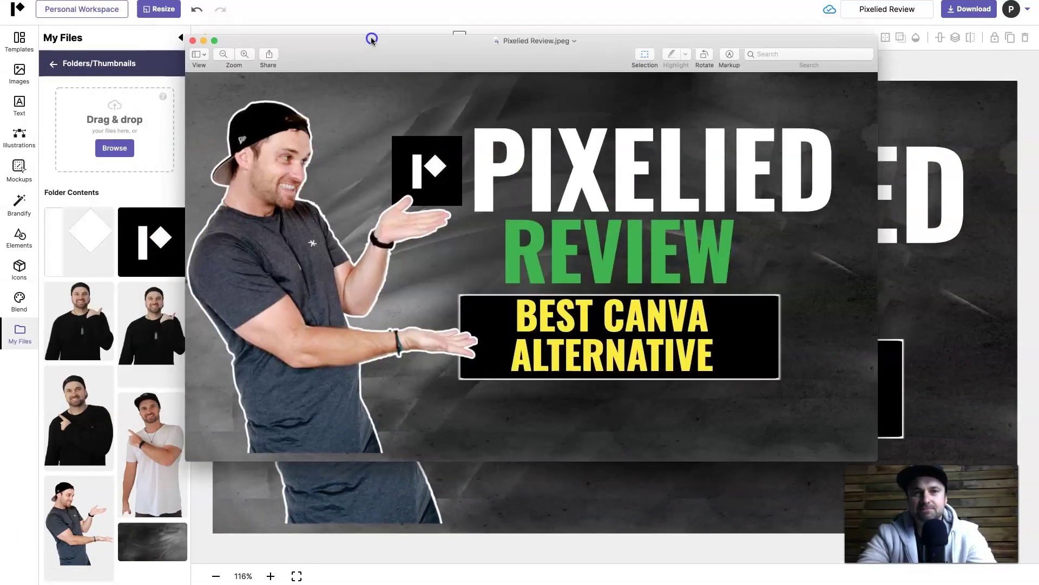
left_click(370, 39)
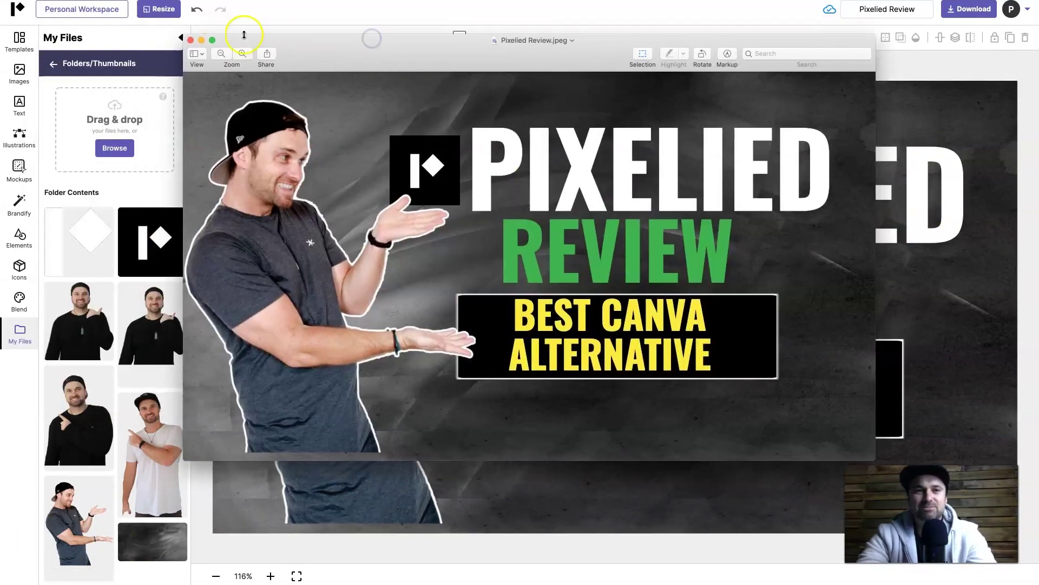
left_click(190, 40)
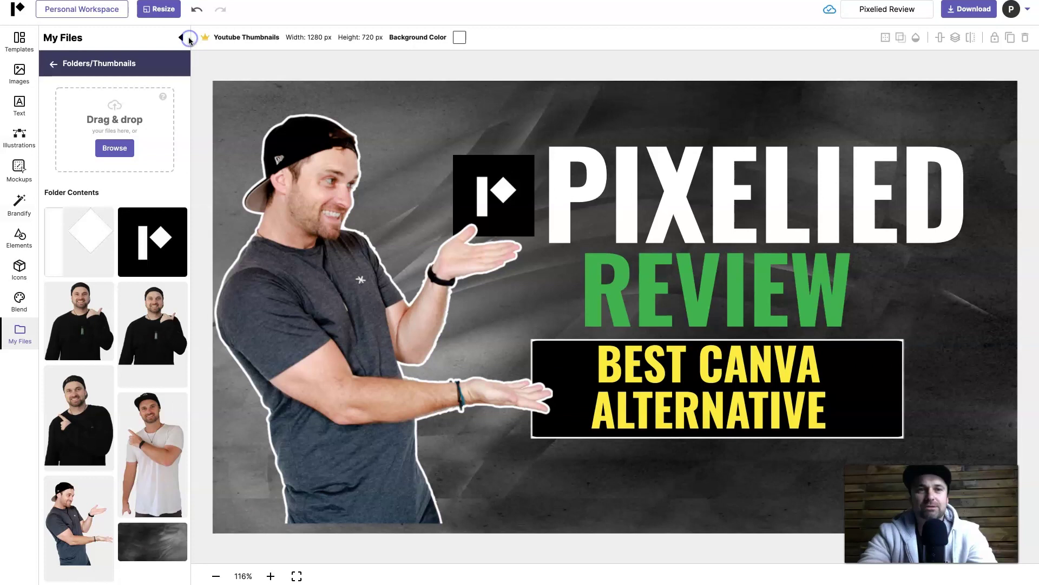
left_click(20, 8)
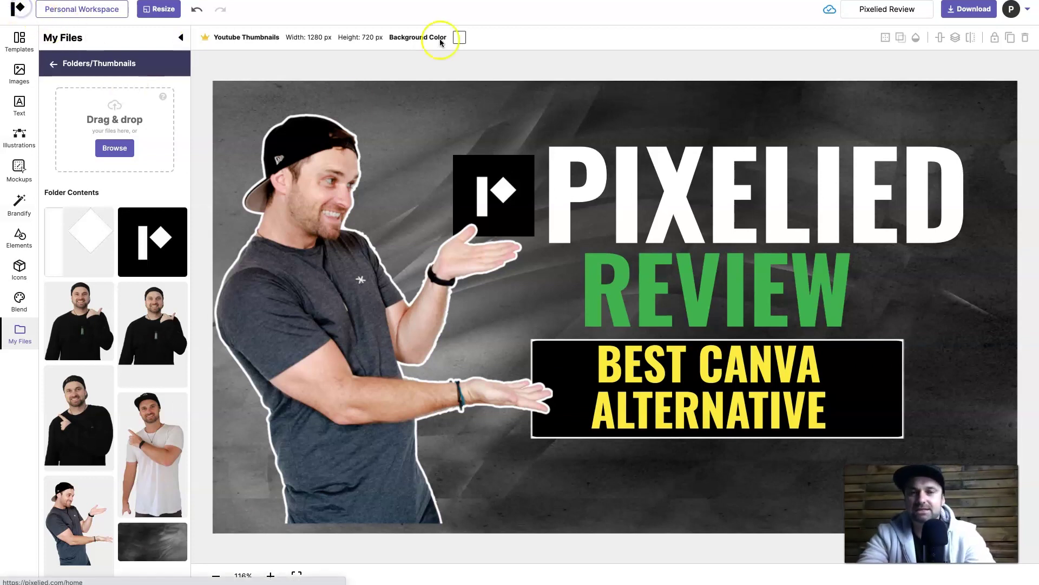
Browse all Facebook Post templates, expand the Instagram and Twitter categories, then go to Workspaces
scroll(383, 447, "down", 3)
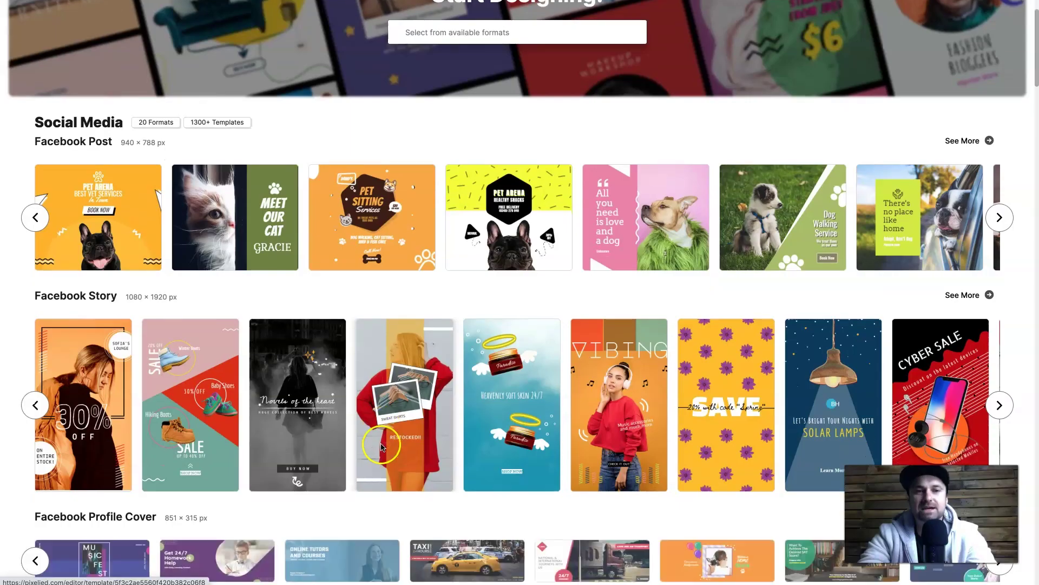
left_click(963, 141)
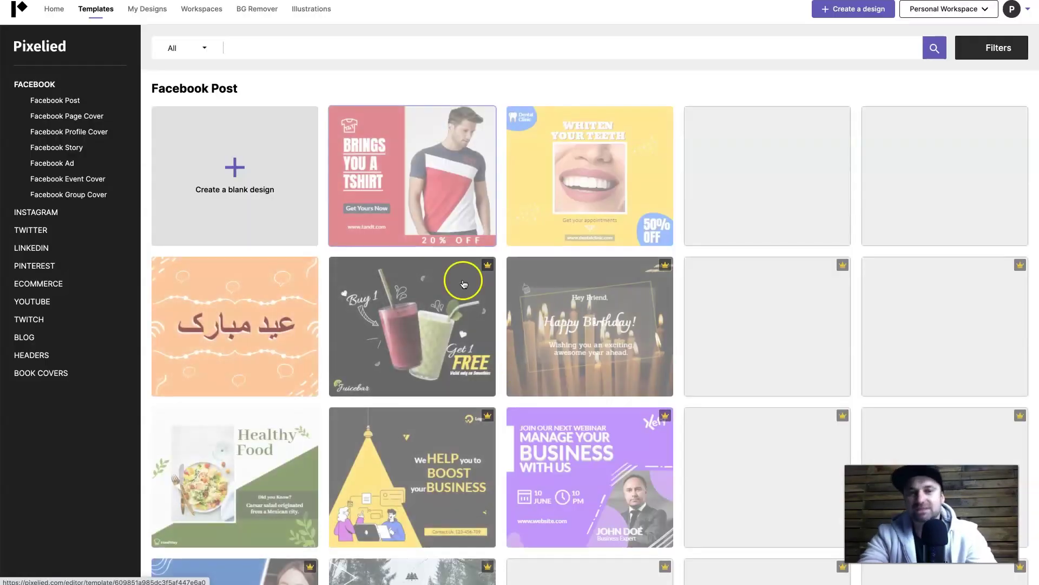
scroll(464, 283, "down", 10)
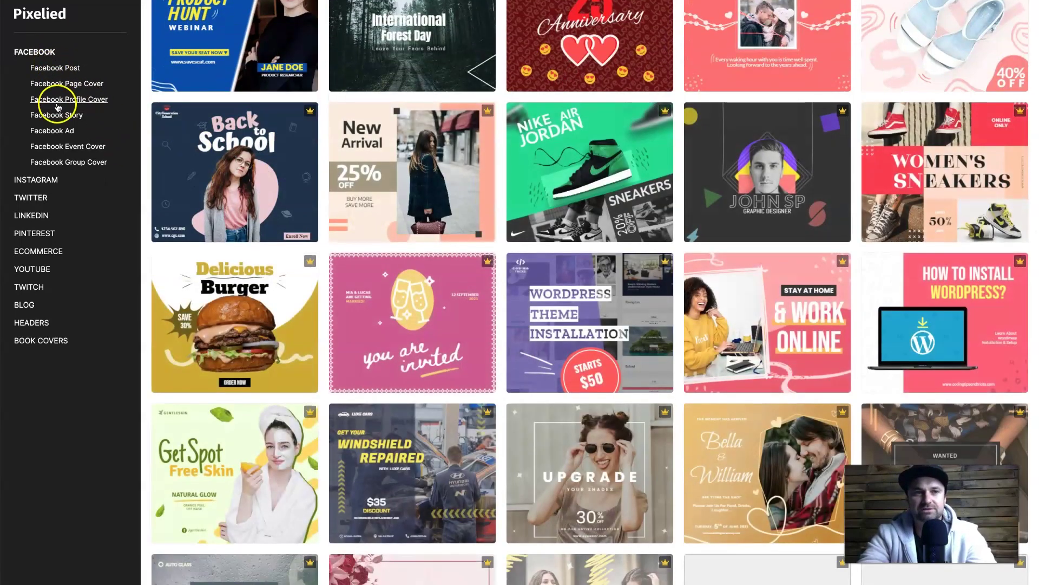
left_click(50, 181)
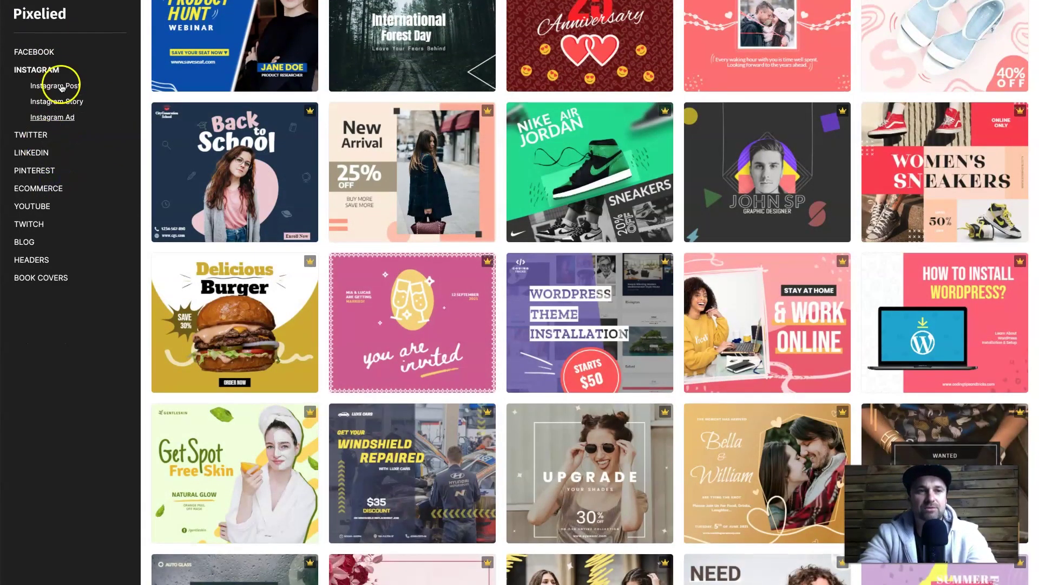
left_click(41, 137)
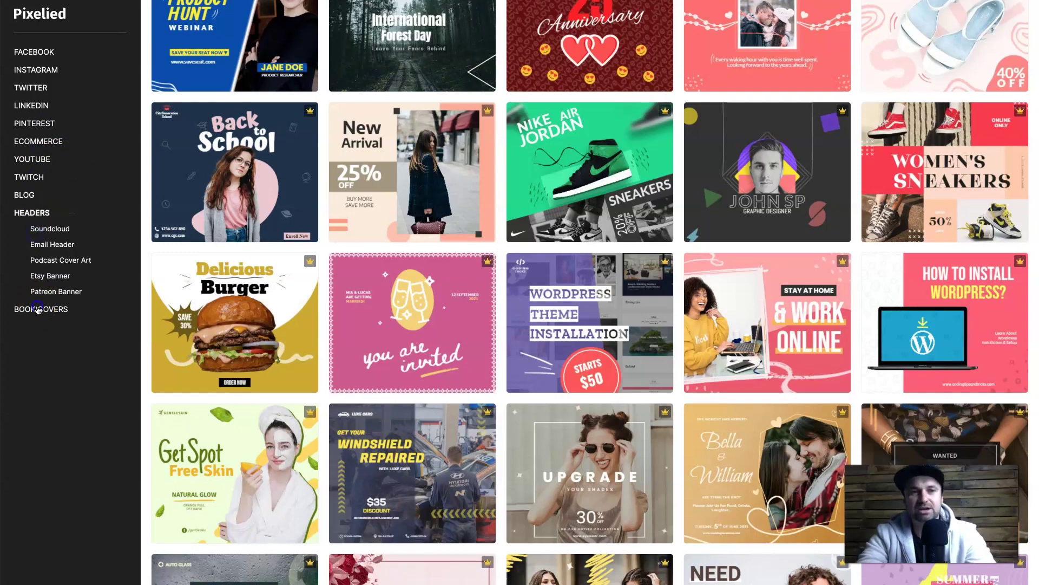
scroll(508, 249, "up", 12)
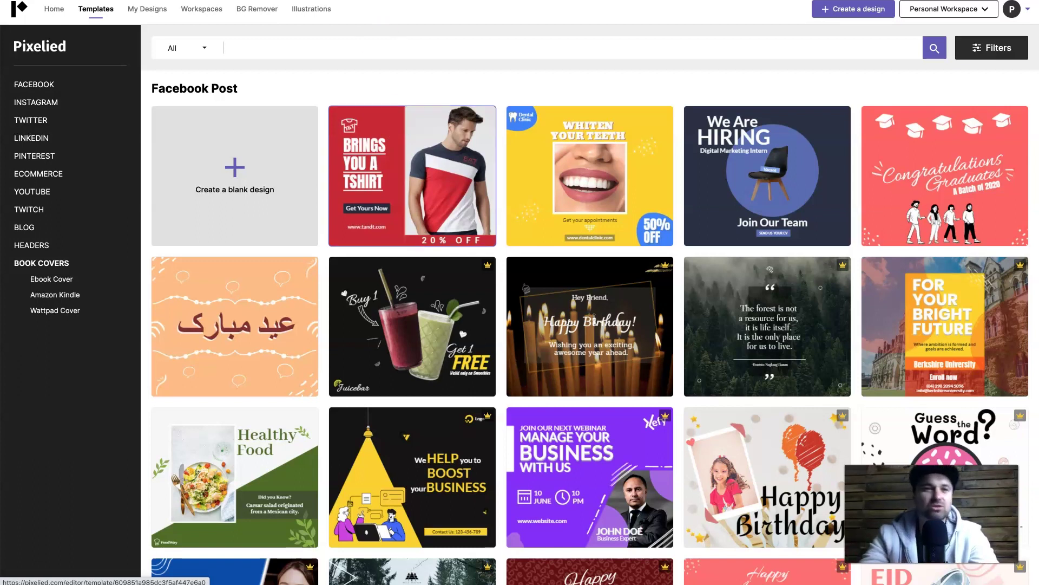
left_click(225, 37)
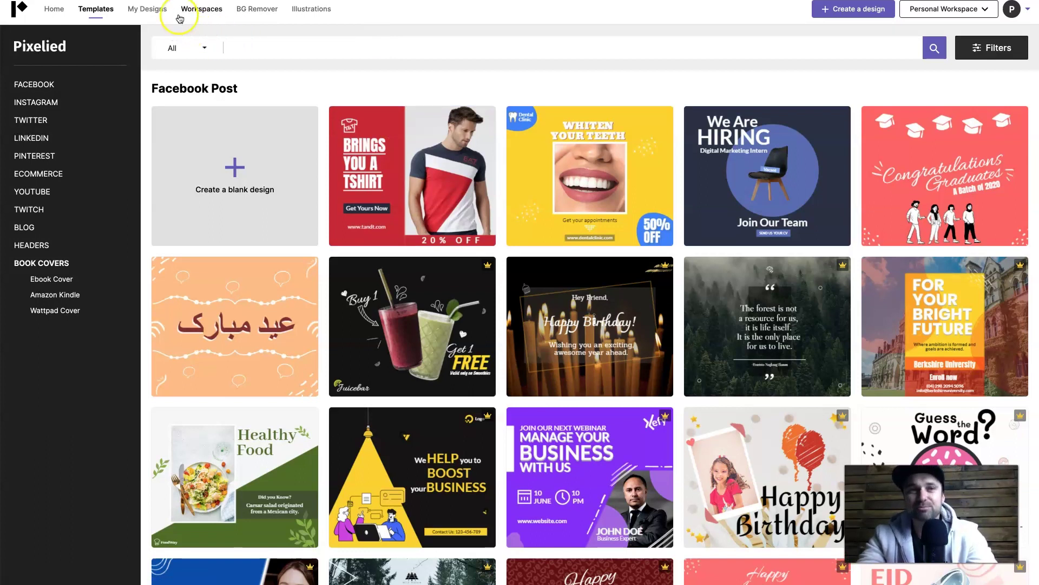
left_click(196, 11)
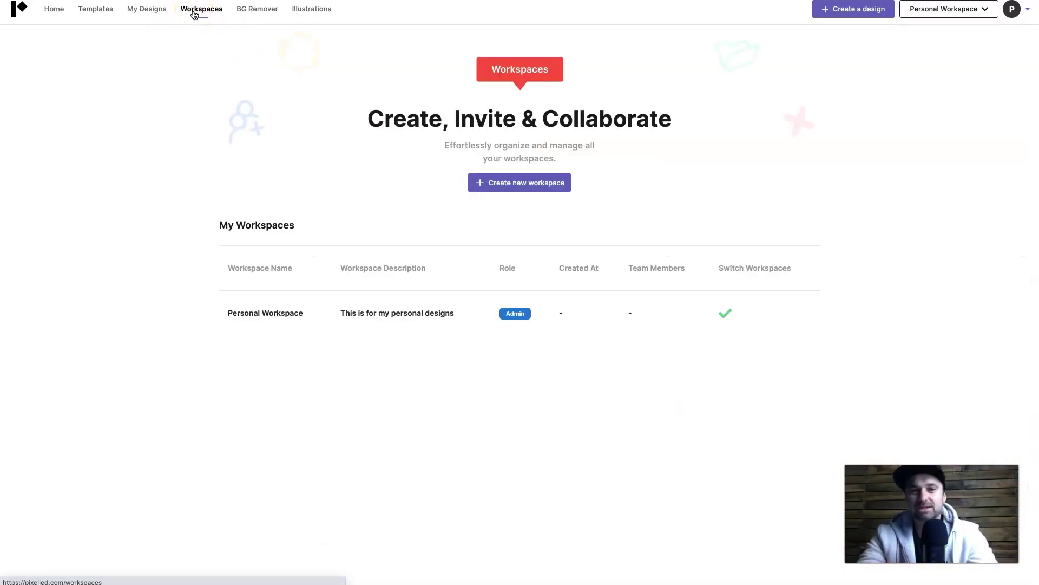
Create a new workspace named 'Workspace 2' with the description 'This is a workspace'
left_click(519, 190)
left_click(524, 106)
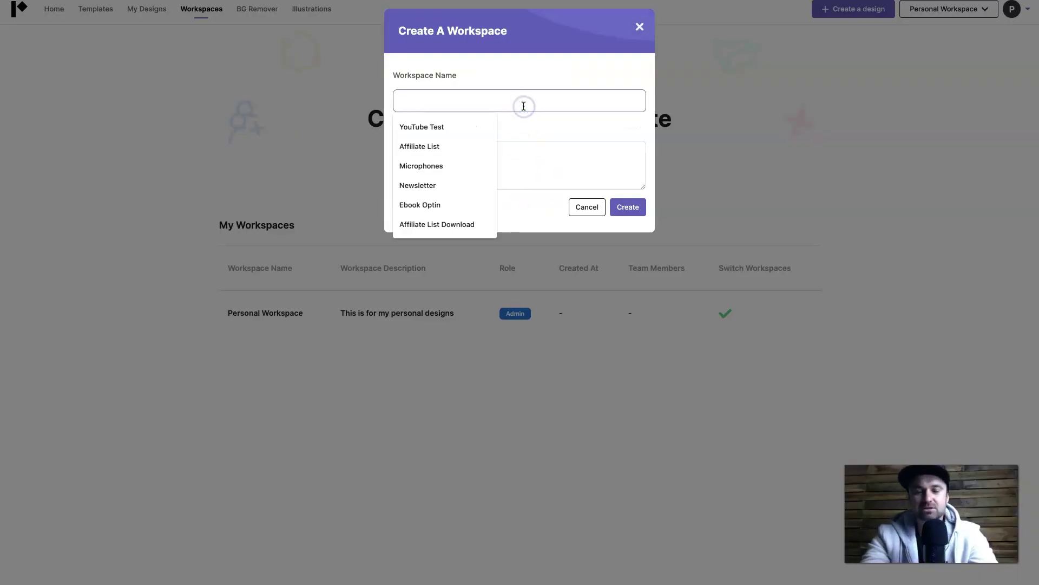
type("Work")
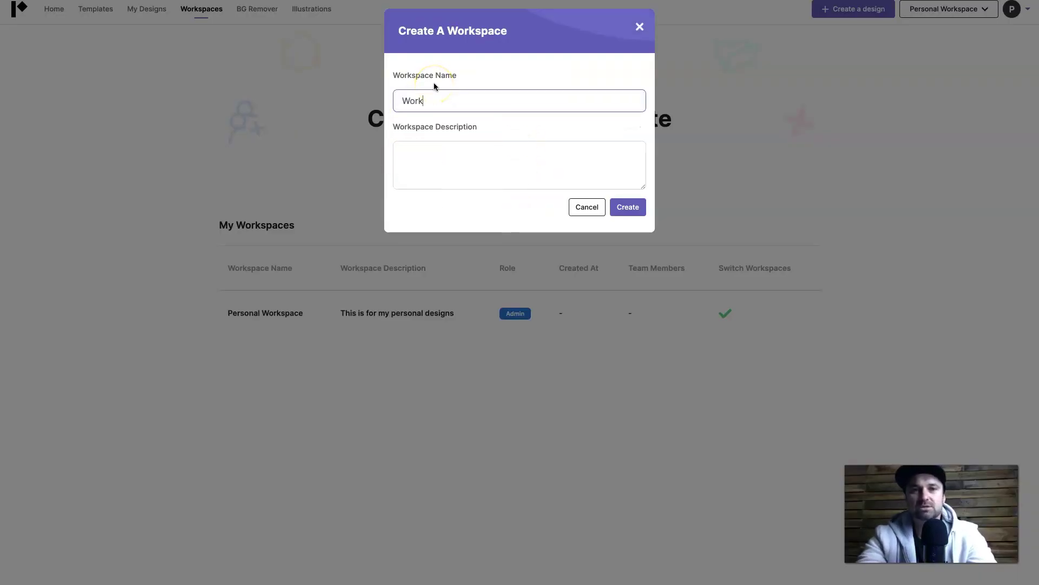
type("space 2")
left_click(626, 207)
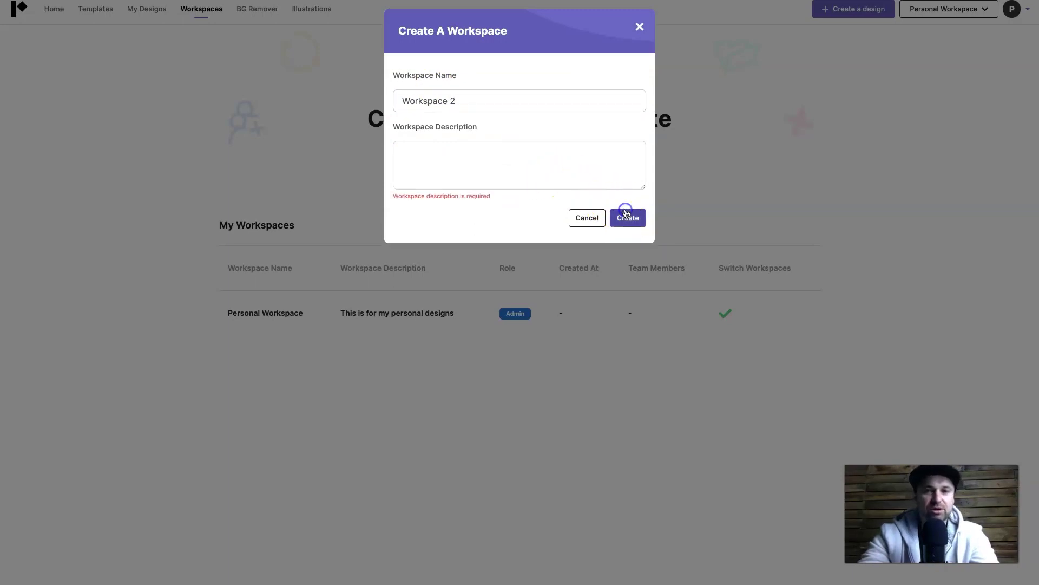
left_click(494, 149)
type("Th")
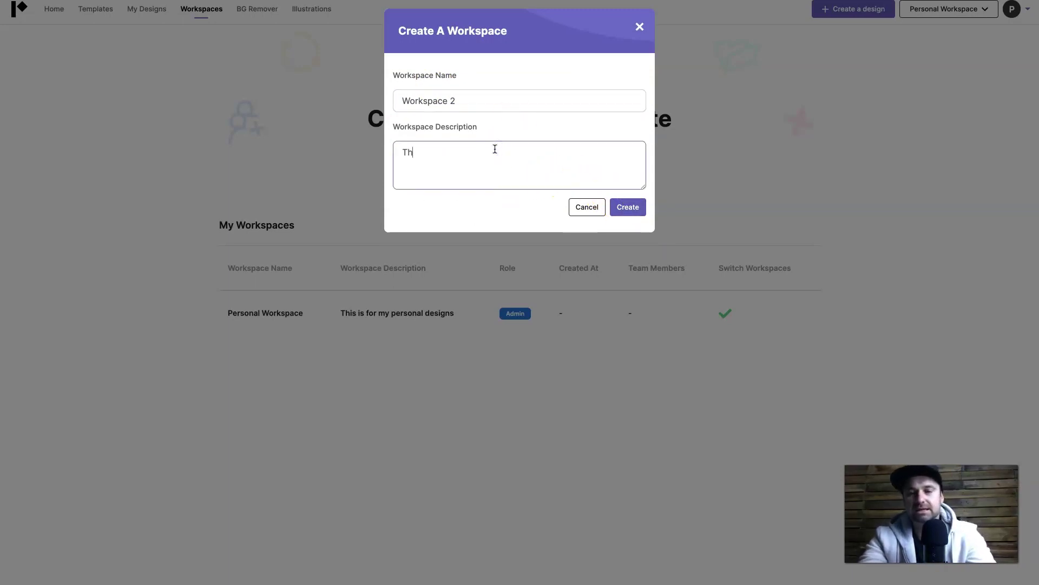
type("is is a workspace")
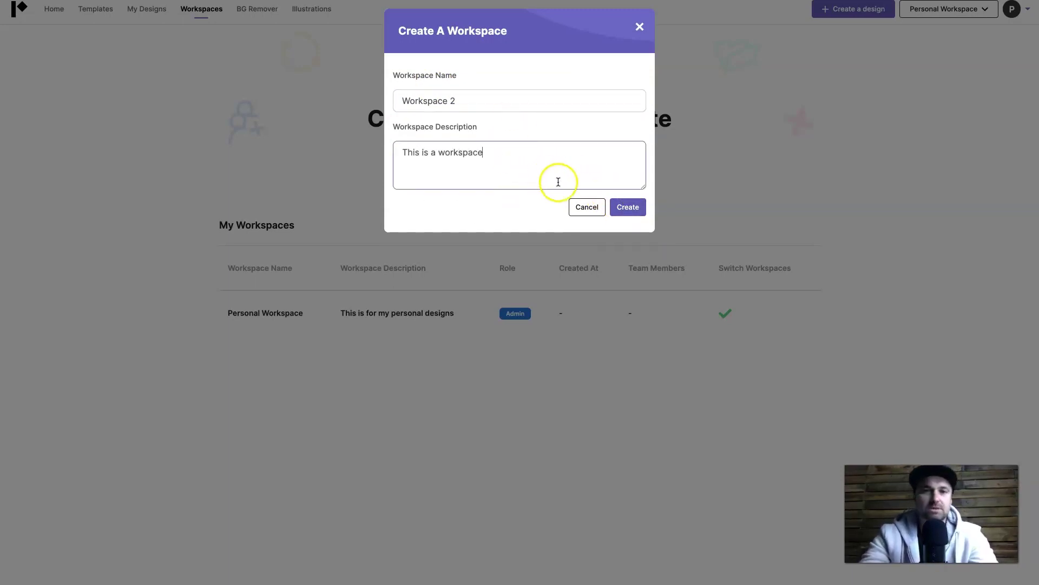
left_click(626, 207)
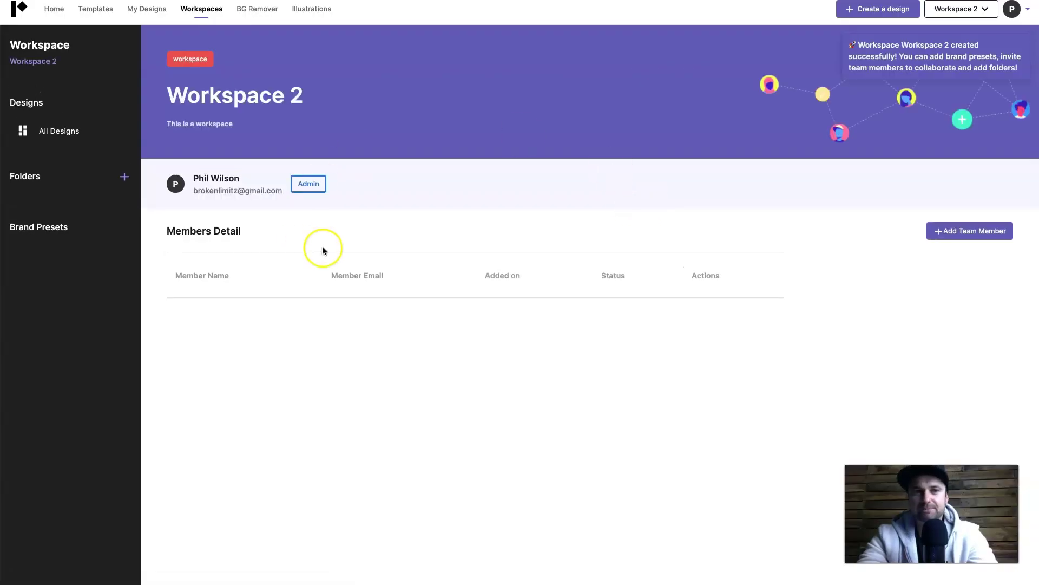